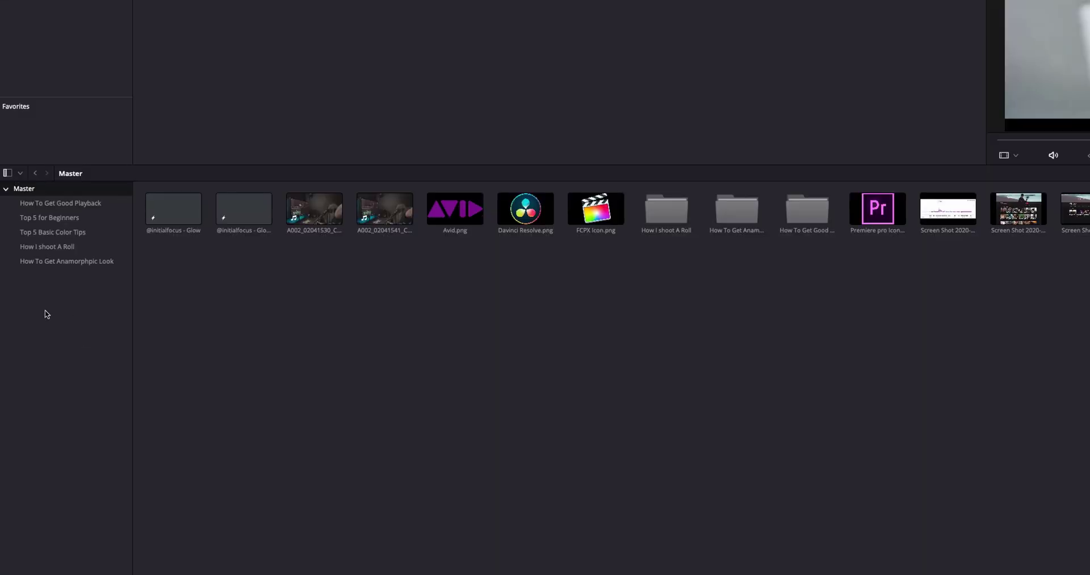
Step: Add a new bin to the bin list and name it MKBHD
{"action": "right_click", "coordinate": [46, 311]}
{"action": "left_click", "coordinate": [55, 322]}
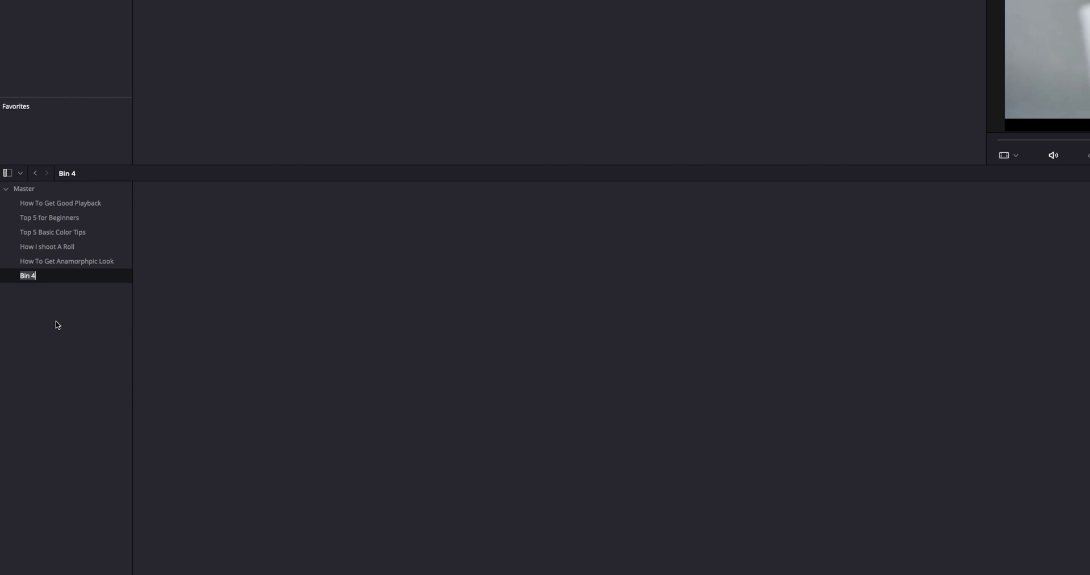
{"action": "type", "text": "MKBHD"}
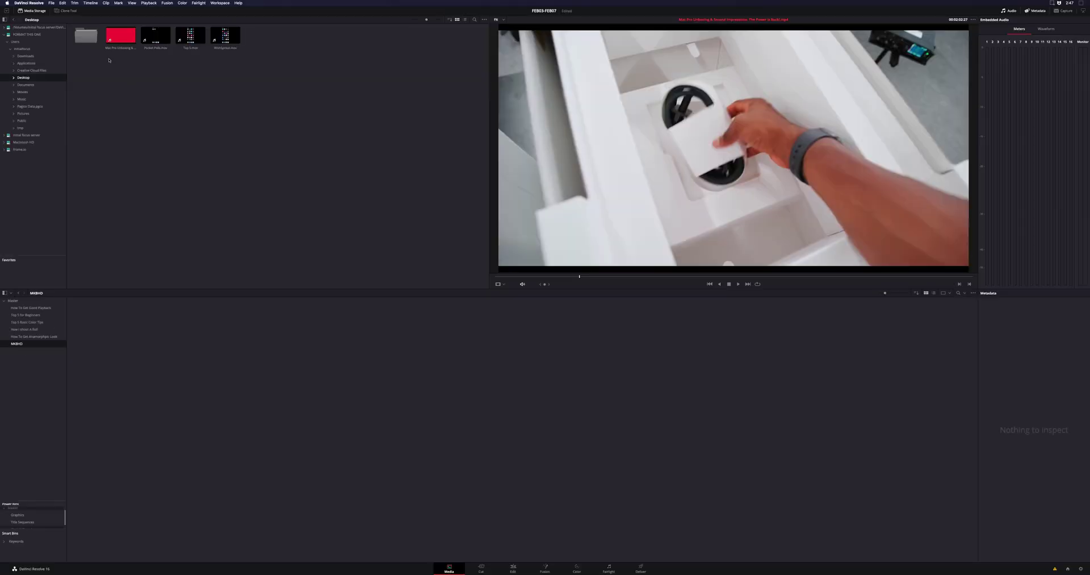
Step: Select the Mac Pro unboxing clip in Media Storage and skim through its footage
{"action": "left_click", "coordinate": [121, 35]}
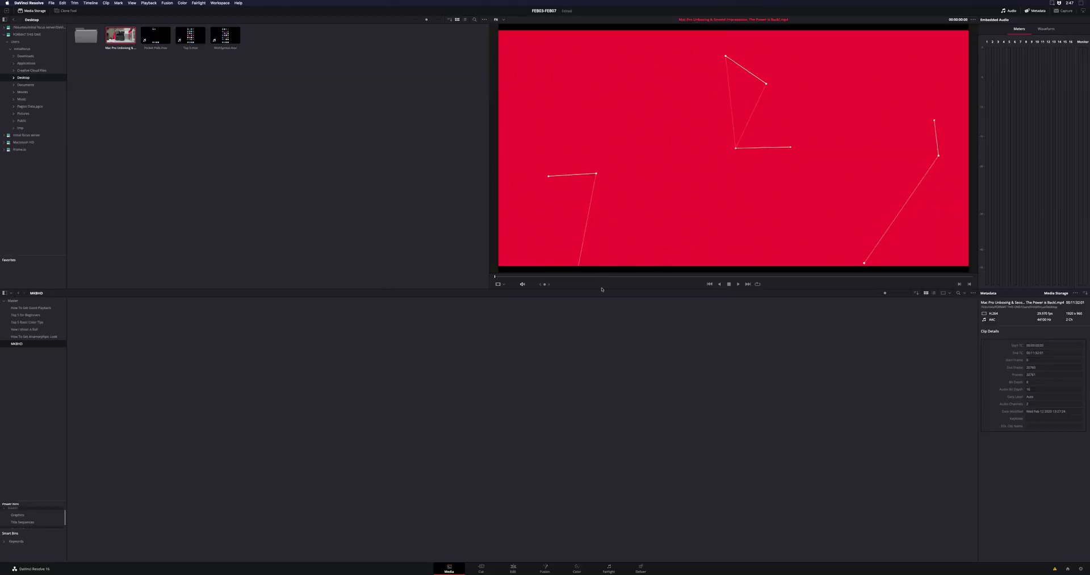
{"action": "left_click_drag", "start_coordinate": [592, 278], "coordinate": [600, 276]}
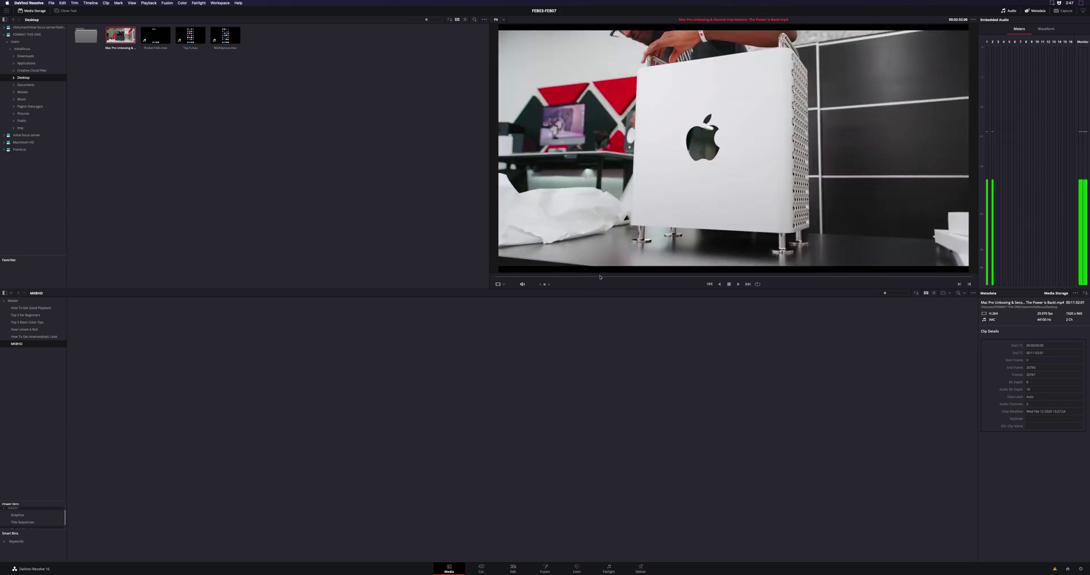
{"action": "left_click", "coordinate": [606, 277]}
{"action": "left_click_drag", "start_coordinate": [606, 277], "coordinate": [660, 277]}
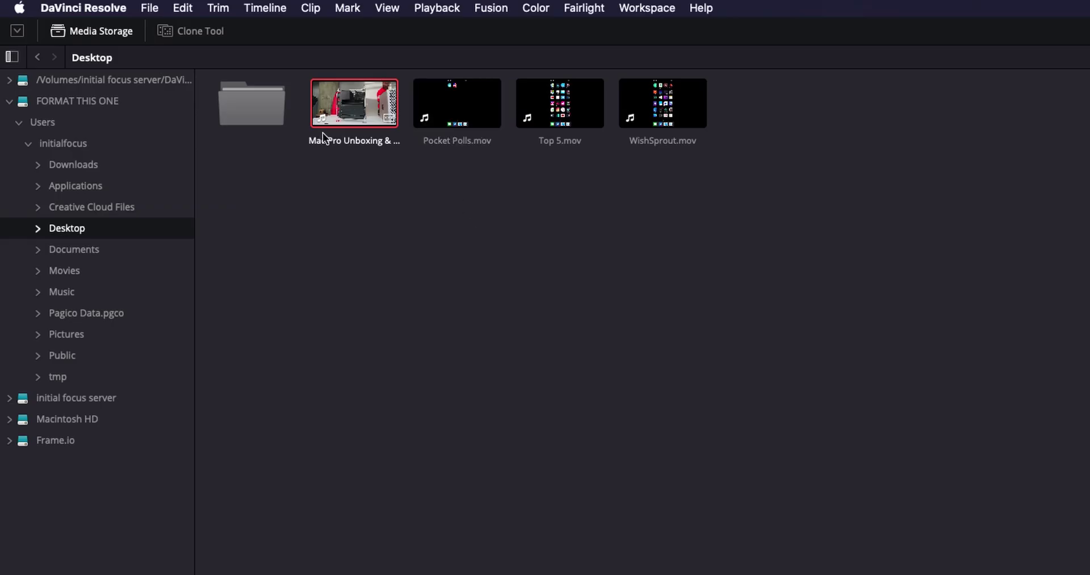
Step: Run Auto Scene Detect on the Mac Pro unboxing clip through Scene Cut Detection
{"action": "right_click", "coordinate": [359, 108]}
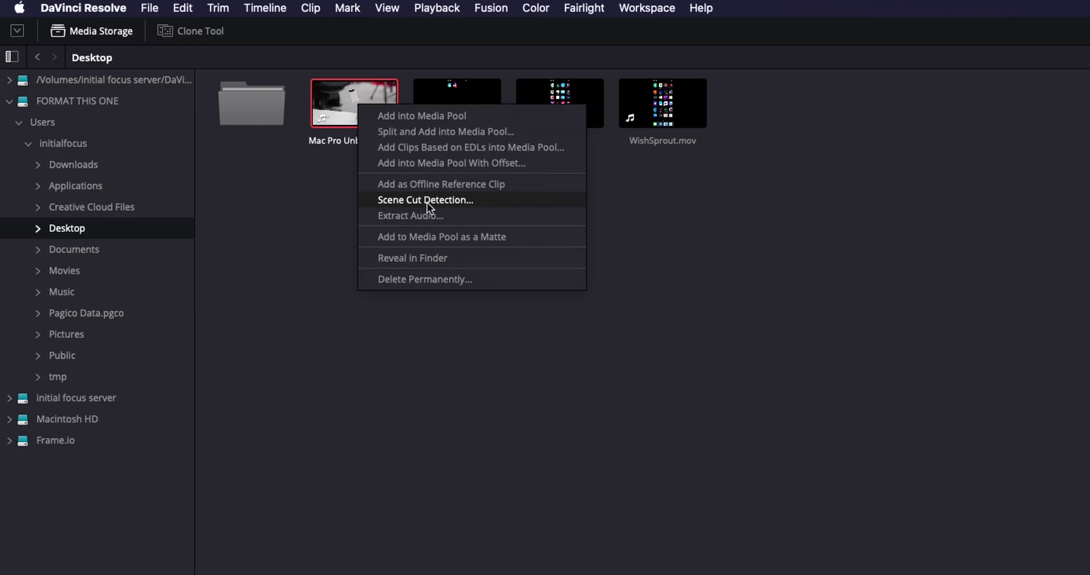
{"action": "left_click", "coordinate": [427, 202]}
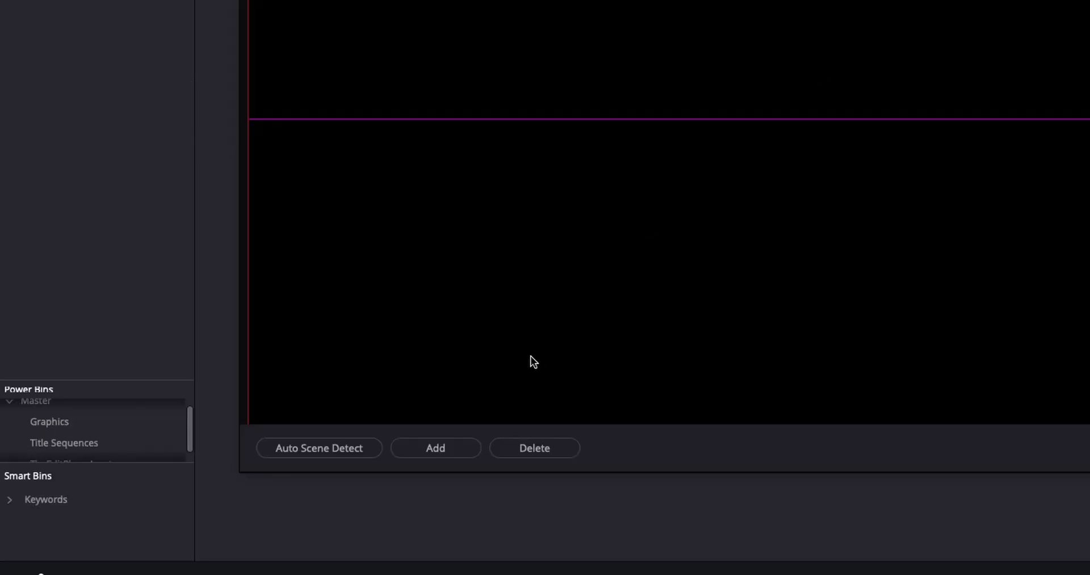
{"action": "left_click", "coordinate": [319, 447]}
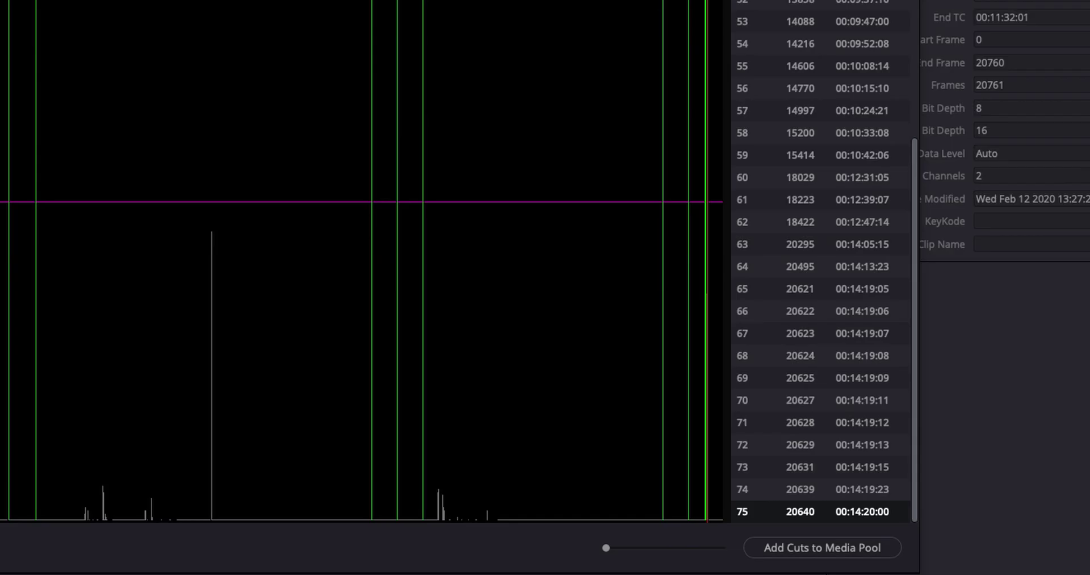
Step: Review the footage around scene 60 on the detection graph to find a missed cut
{"action": "scroll", "coordinate": [977, 443], "scroll_direction": "up", "scroll_amount": 3}
{"action": "scroll", "coordinate": [977, 443], "scroll_direction": "down", "scroll_amount": 3}
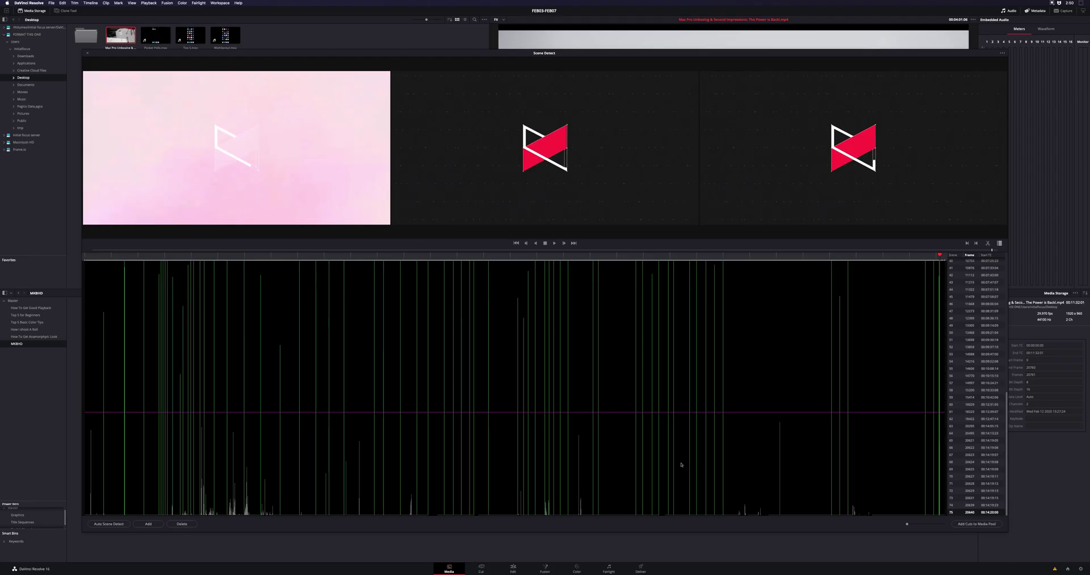
{"action": "left_click", "coordinate": [780, 443]}
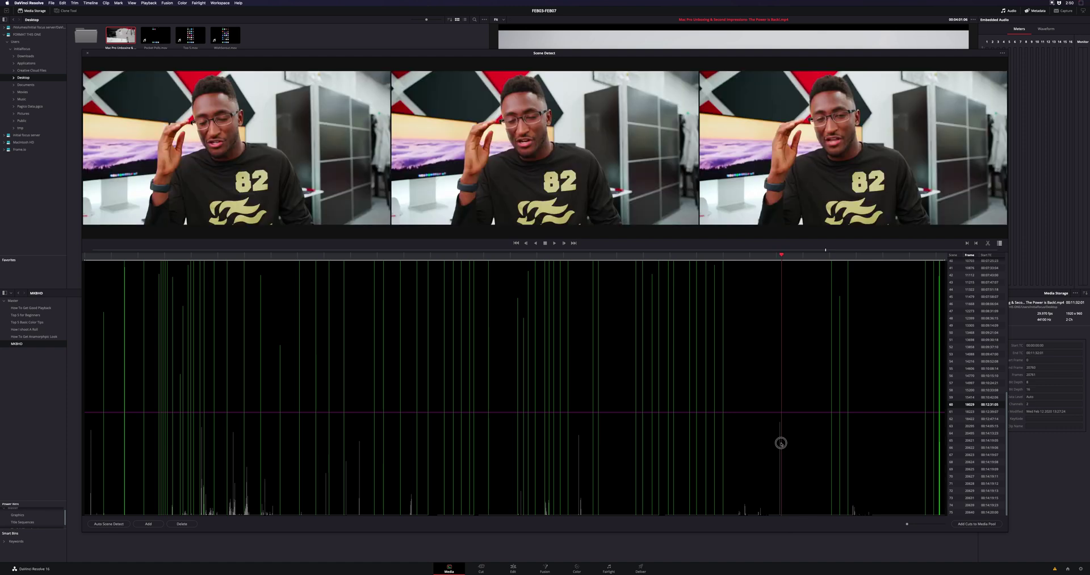
{"action": "left_click", "coordinate": [779, 442]}
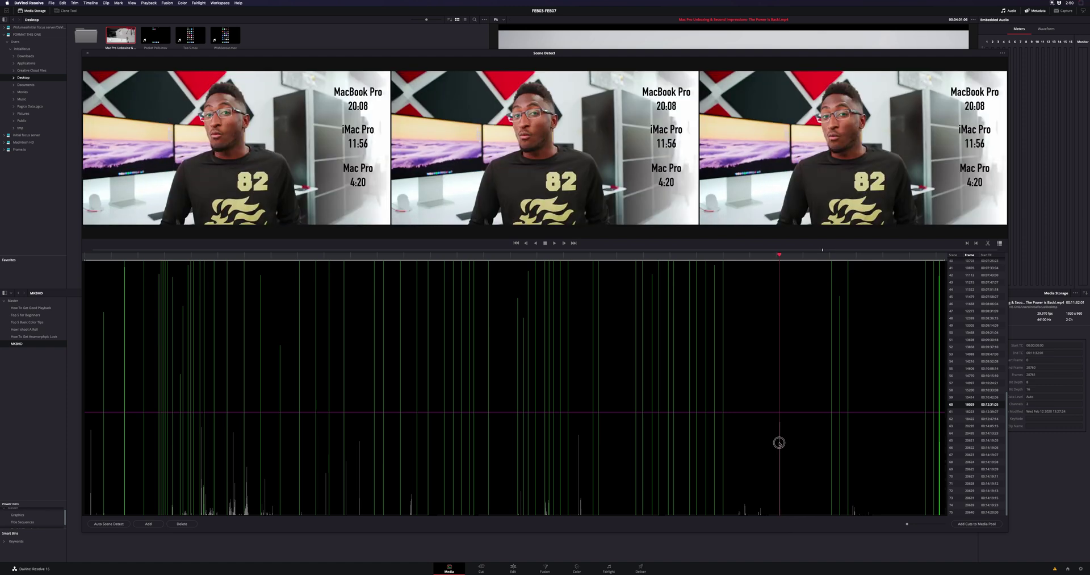
{"action": "left_click", "coordinate": [779, 443]}
{"action": "key", "text": "space"}
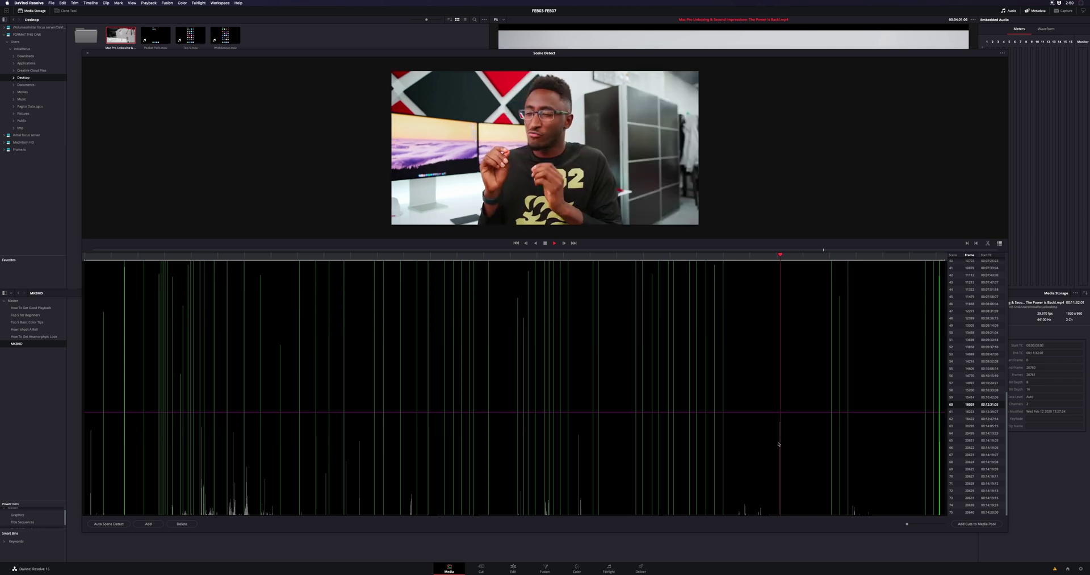
{"action": "left_click", "coordinate": [778, 443]}
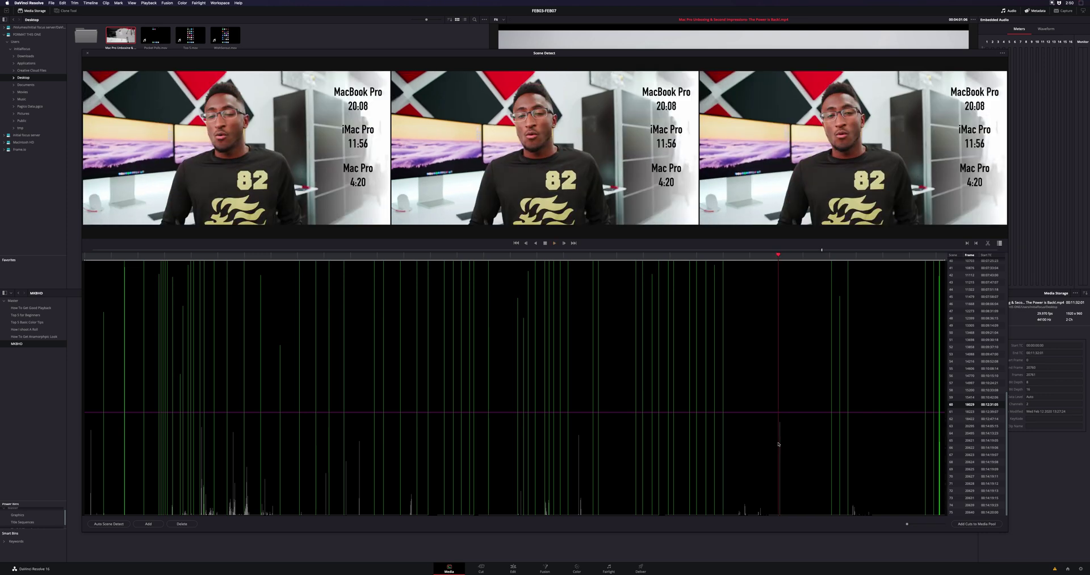
{"action": "key", "text": "space"}
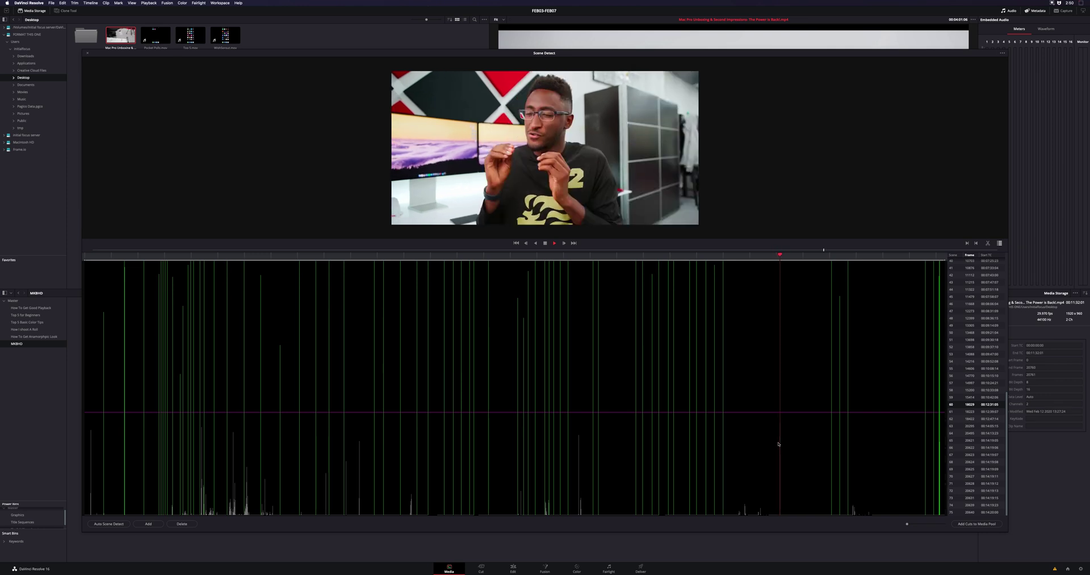
{"action": "key", "text": "space"}
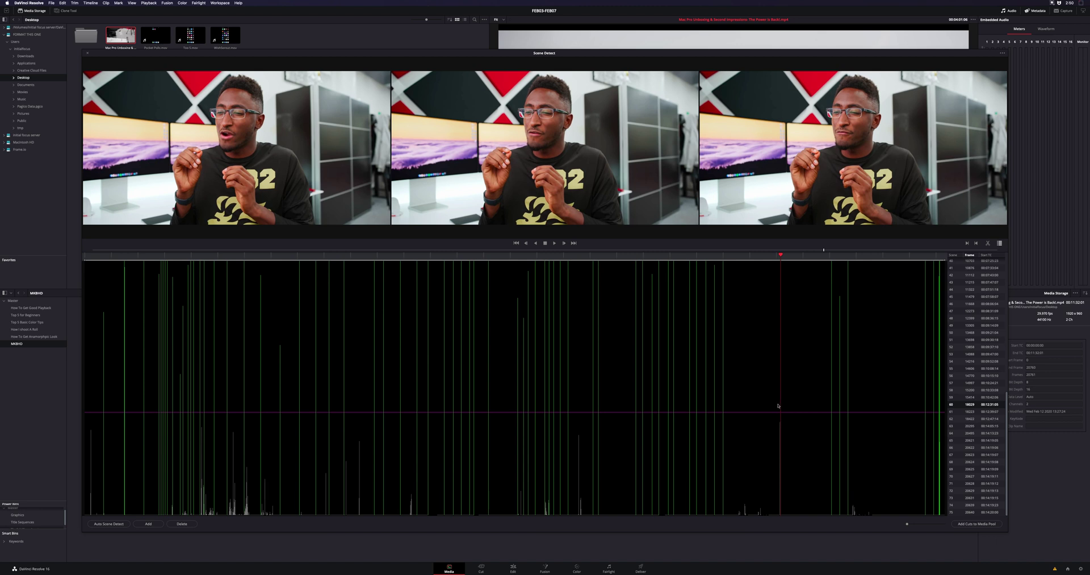
Step: Add a scene cut at frame 16784 to the scene list
{"action": "left_click", "coordinate": [780, 424]}
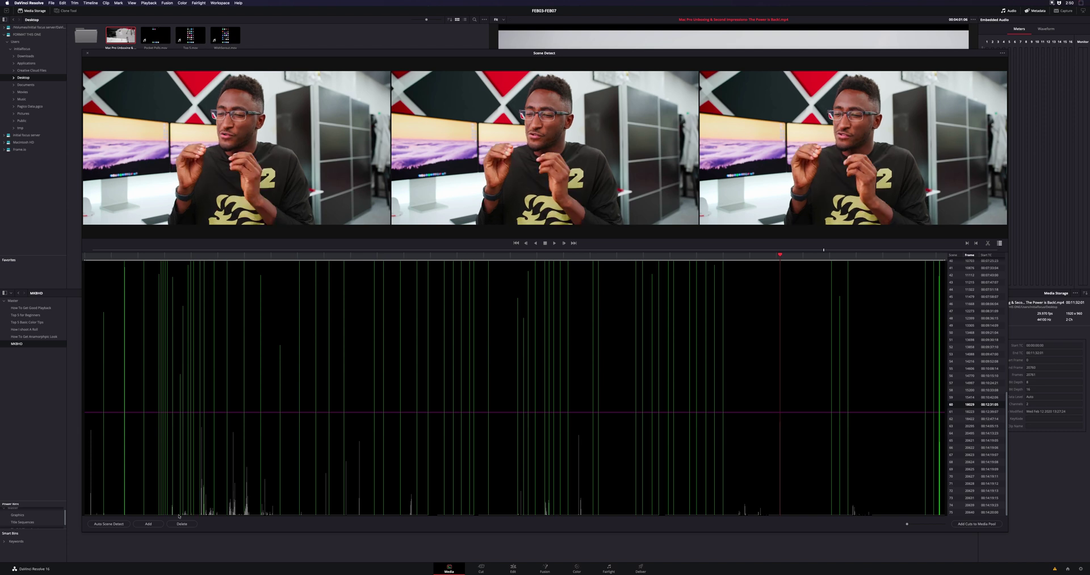
{"action": "left_click", "coordinate": [157, 523]}
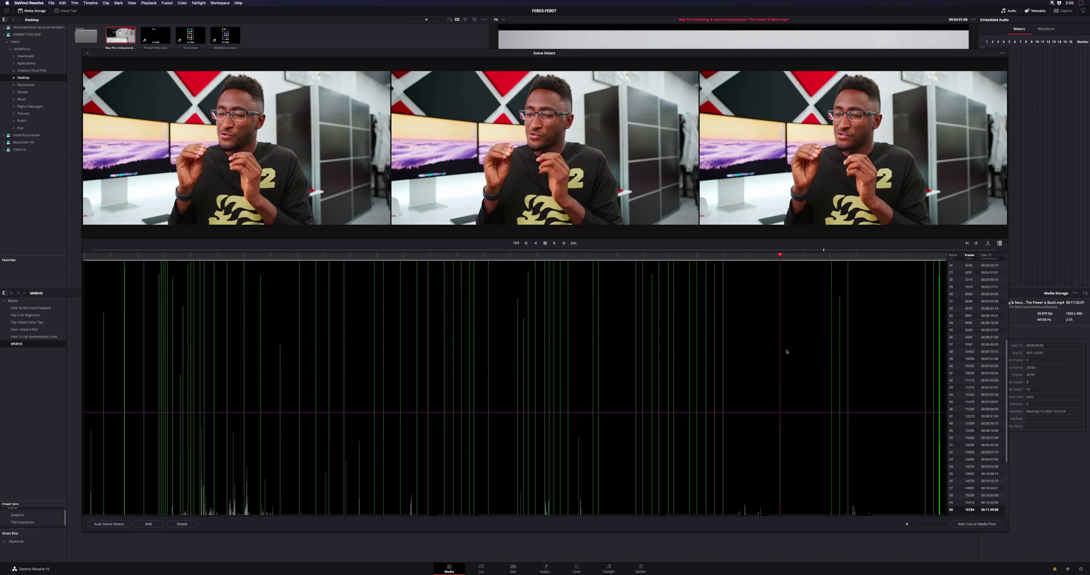
{"action": "left_click", "coordinate": [184, 386]}
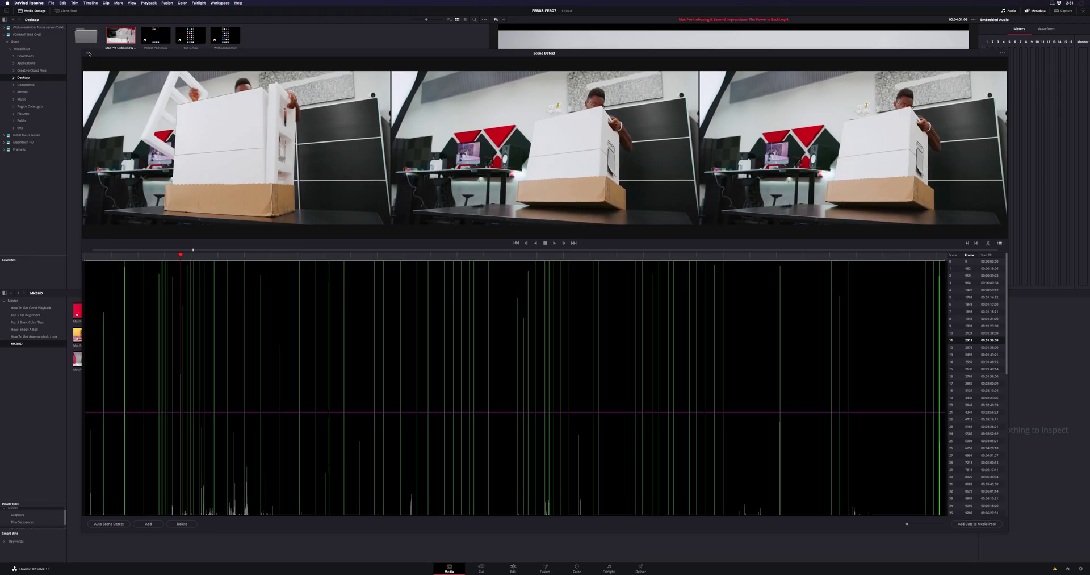
Step: Send the detected cuts to the MKBHD bin as separate clips and preview several of them
{"action": "left_click", "coordinate": [88, 53]}
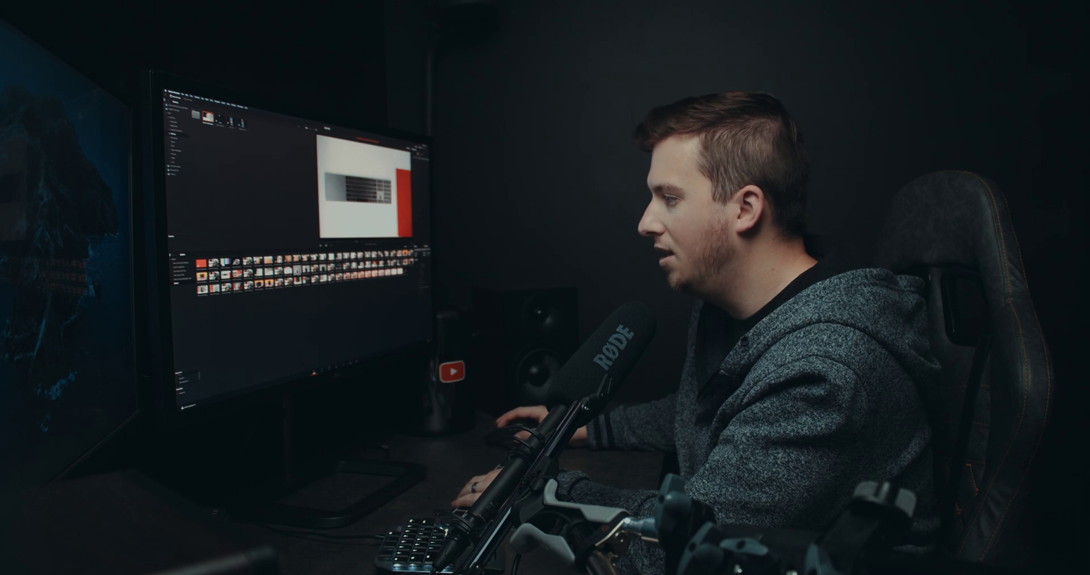
{"action": "key", "text": "space"}
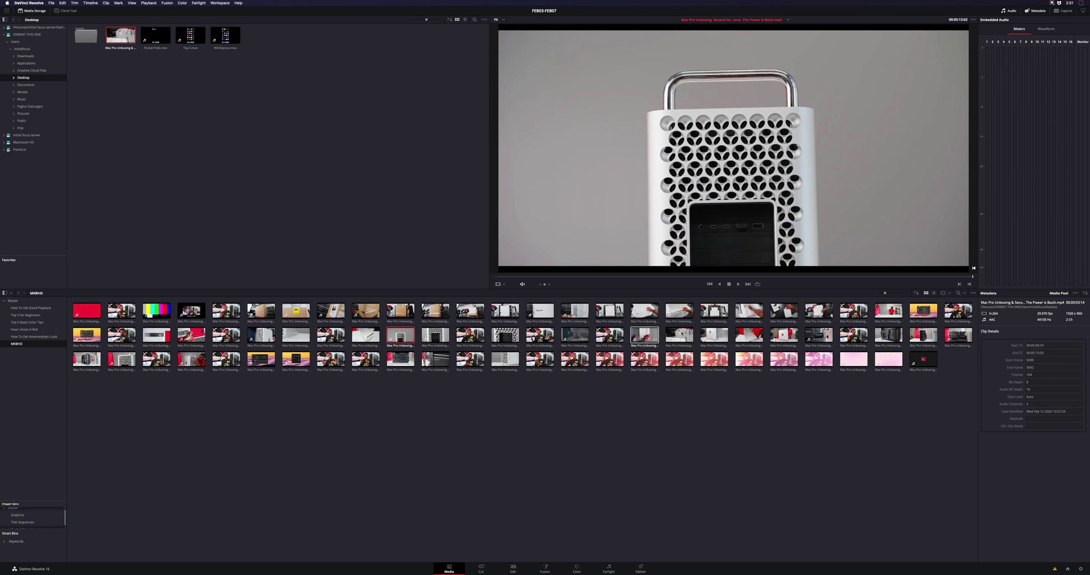
{"action": "left_click", "coordinate": [679, 335]}
{"action": "left_click", "coordinate": [749, 335]}
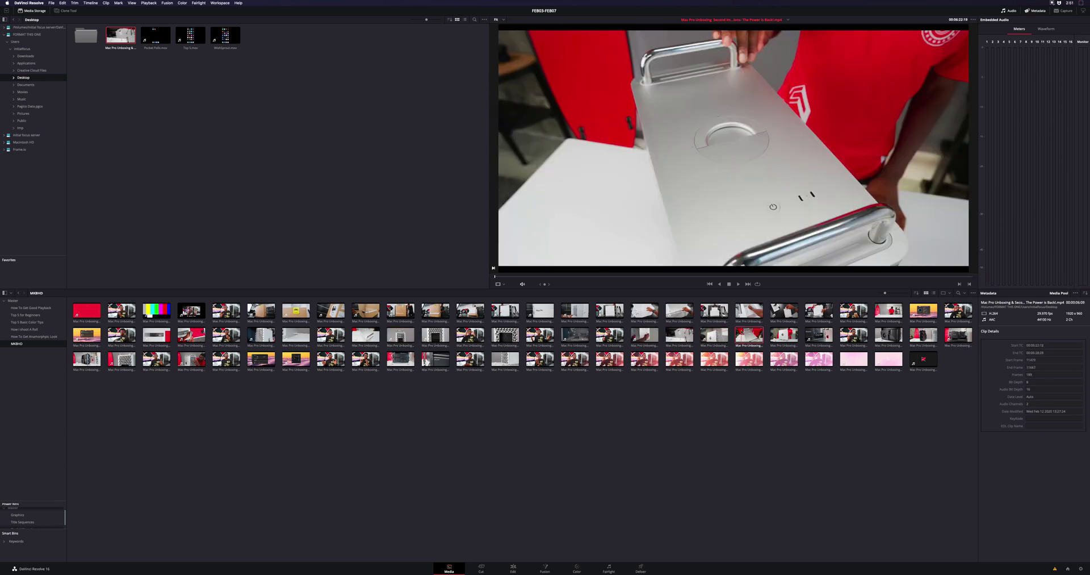
{"action": "left_click", "coordinate": [783, 335]}
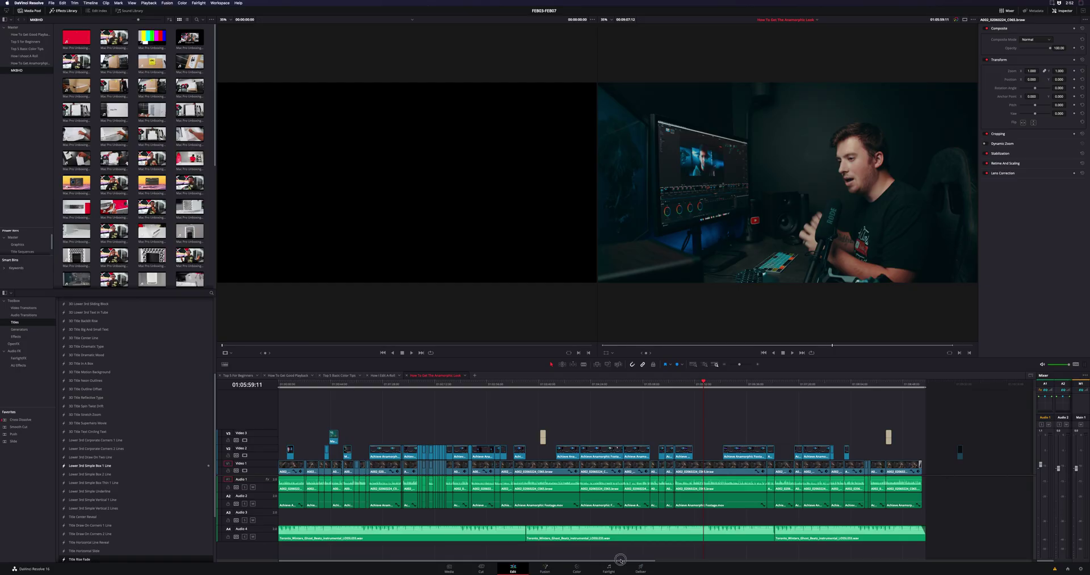
Step: Put the first How To Get Anamorphic Look clip on the timeline and switch to the Cut page
{"action": "left_click_drag", "start_coordinate": [620, 560], "coordinate": [910, 560]}
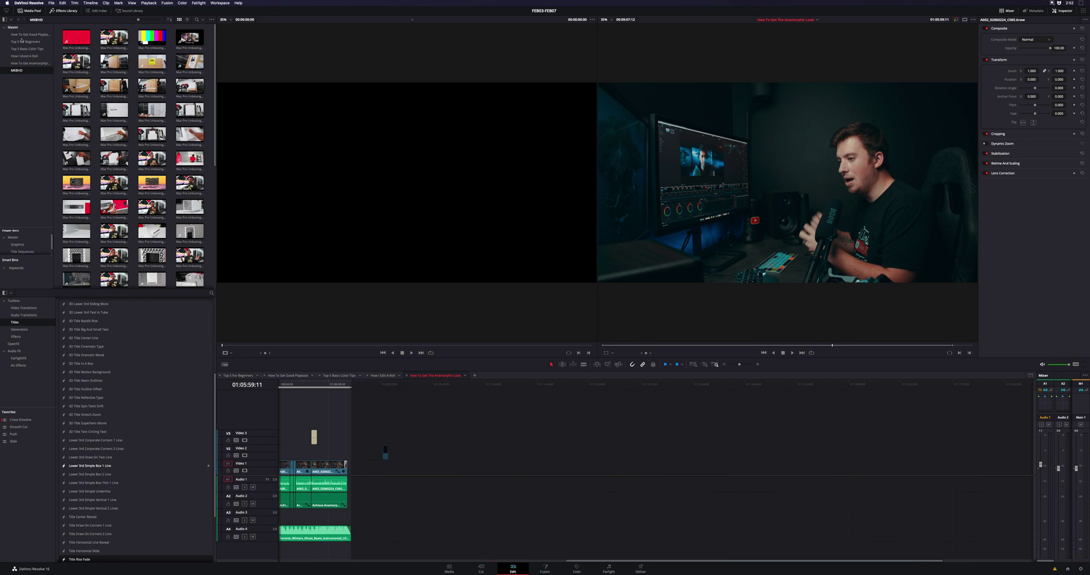
{"action": "left_click", "coordinate": [31, 63]}
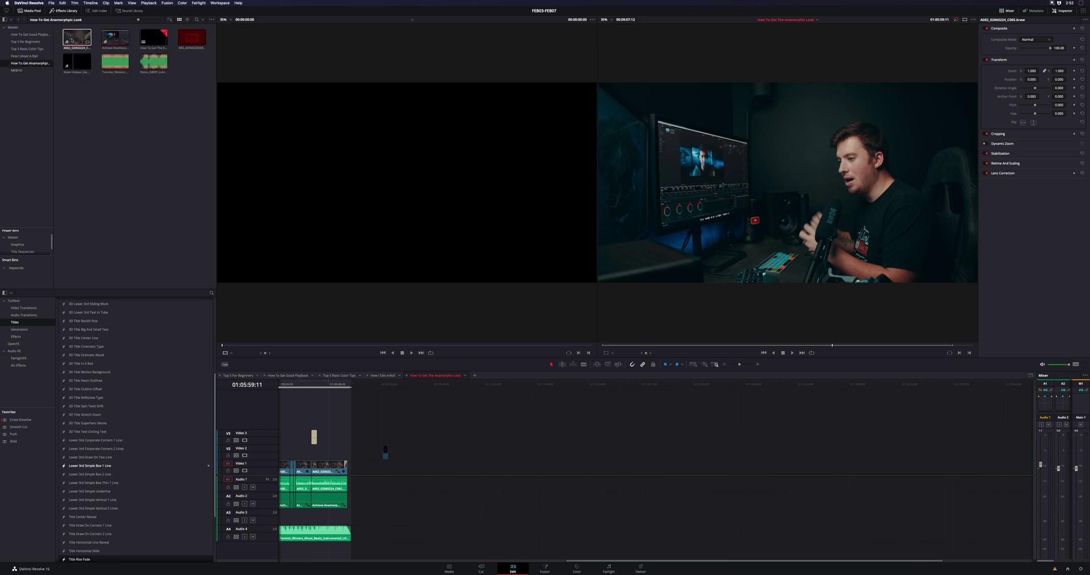
{"action": "left_click_drag", "start_coordinate": [77, 38], "coordinate": [493, 469]}
{"action": "left_click", "coordinate": [486, 564]}
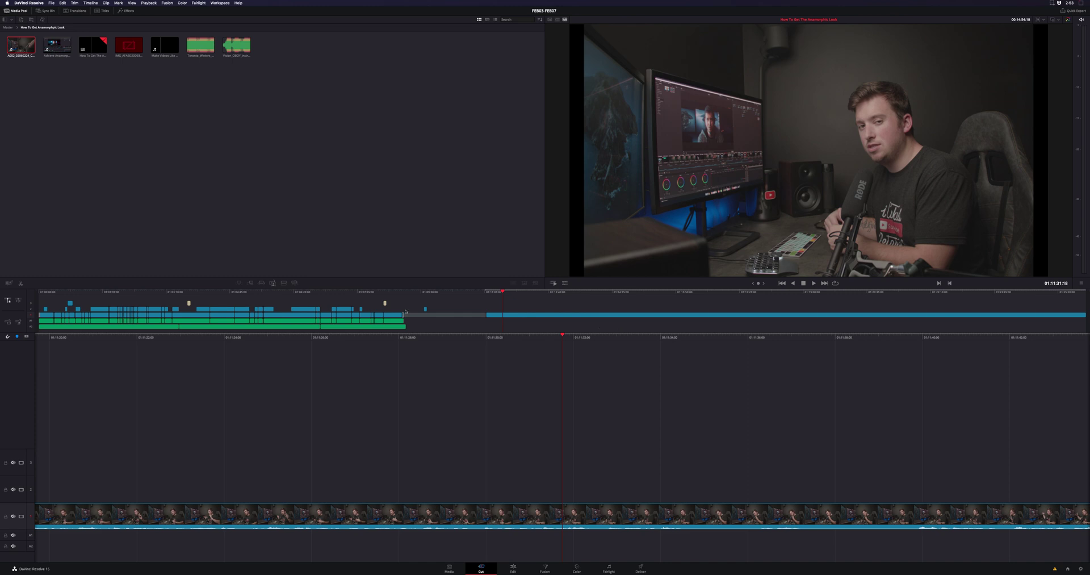
{"action": "left_click_drag", "start_coordinate": [224, 293], "coordinate": [492, 290]}
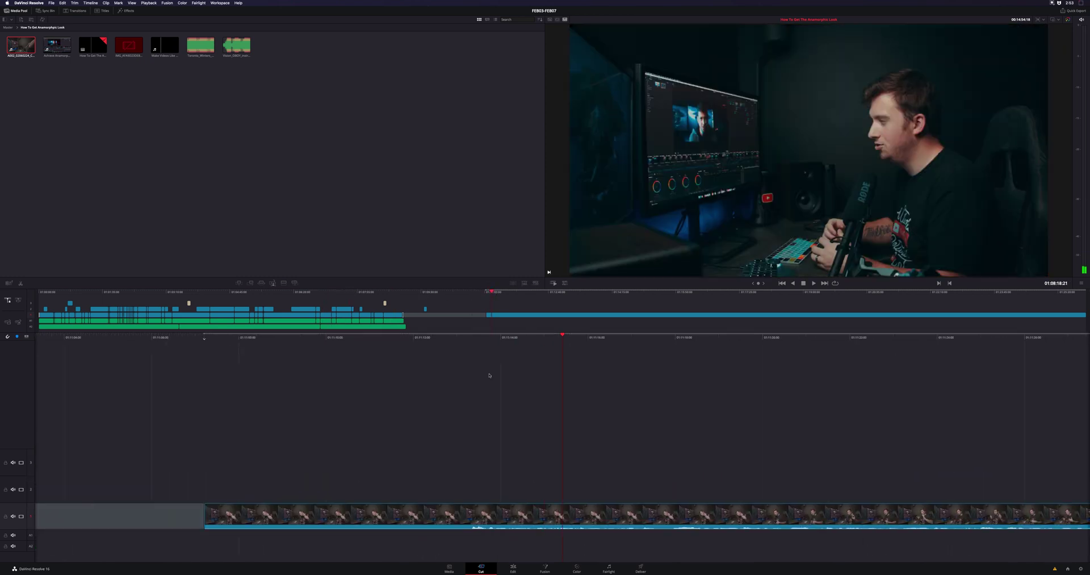
{"action": "key", "text": "space"}
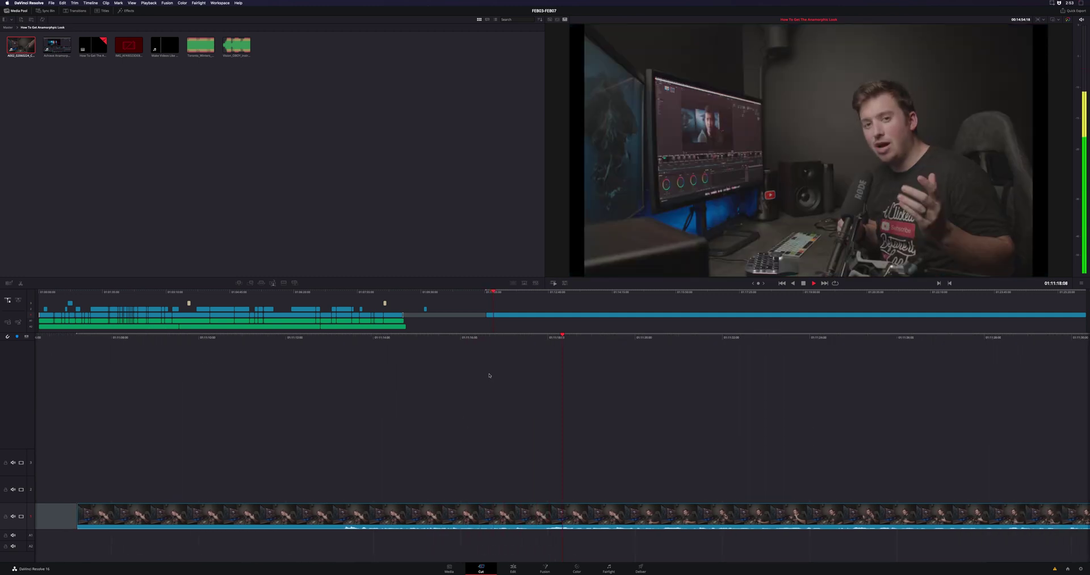
{"action": "key", "text": "space"}
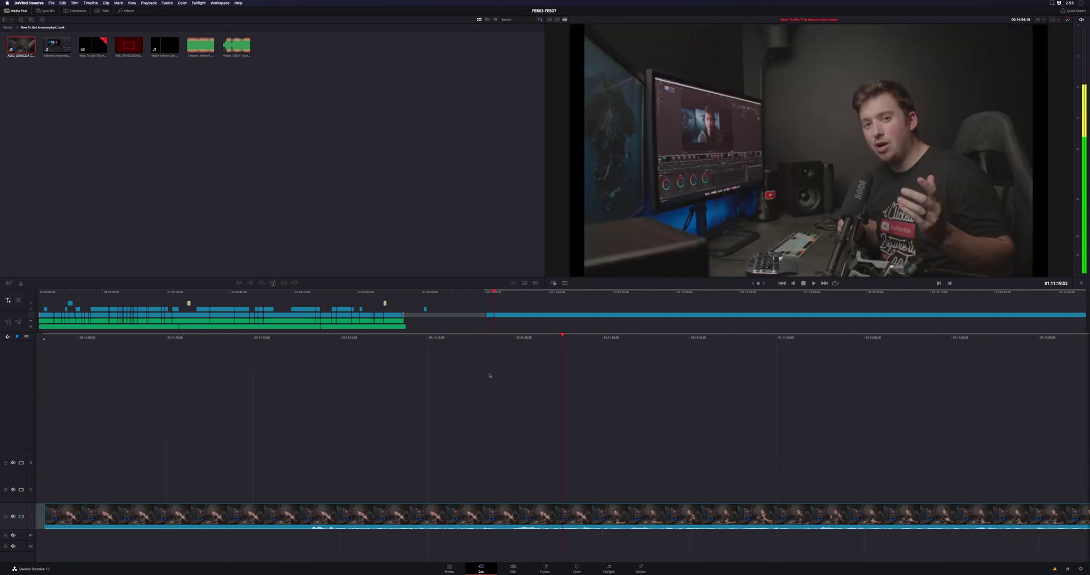
{"action": "left_click", "coordinate": [488, 292]}
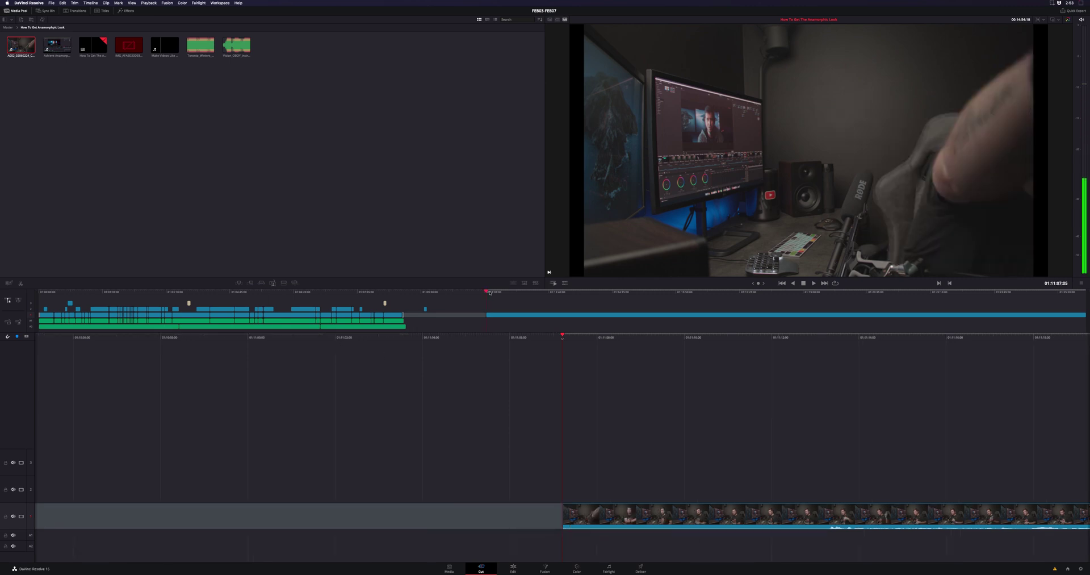
{"action": "key", "text": "space"}
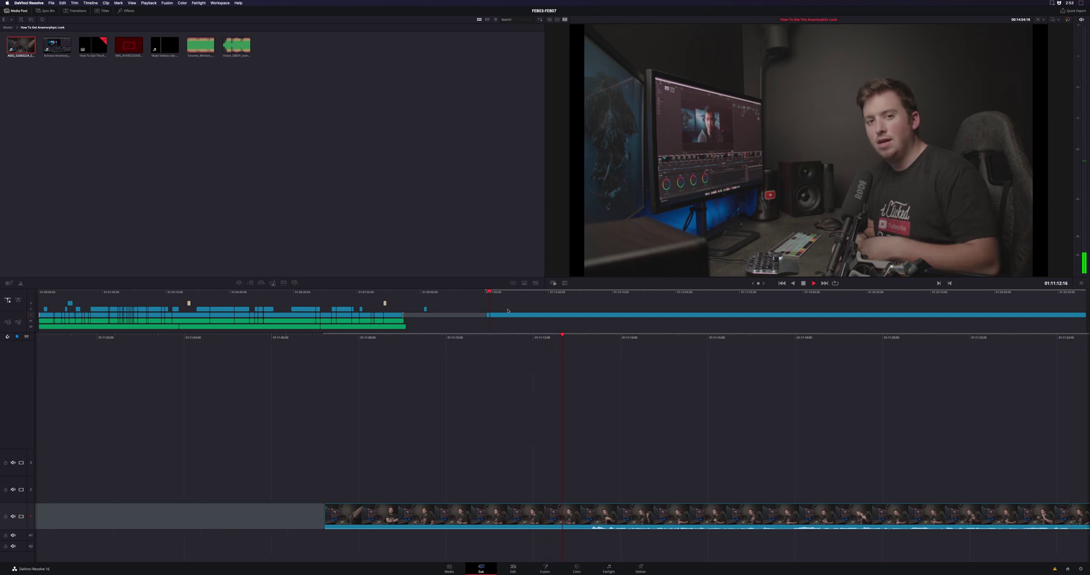
{"action": "key", "text": "space"}
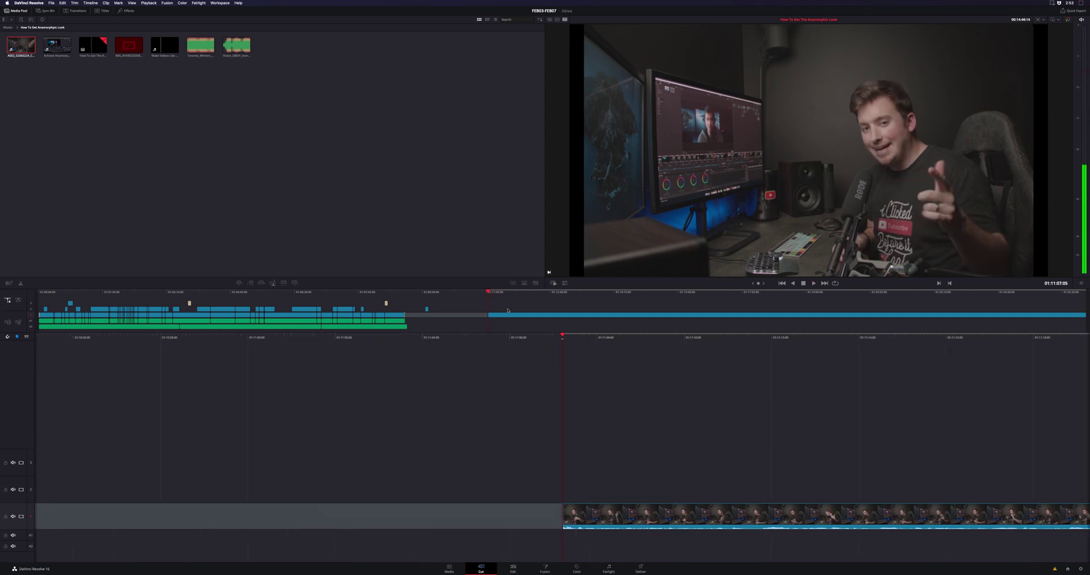
{"action": "key", "text": "space"}
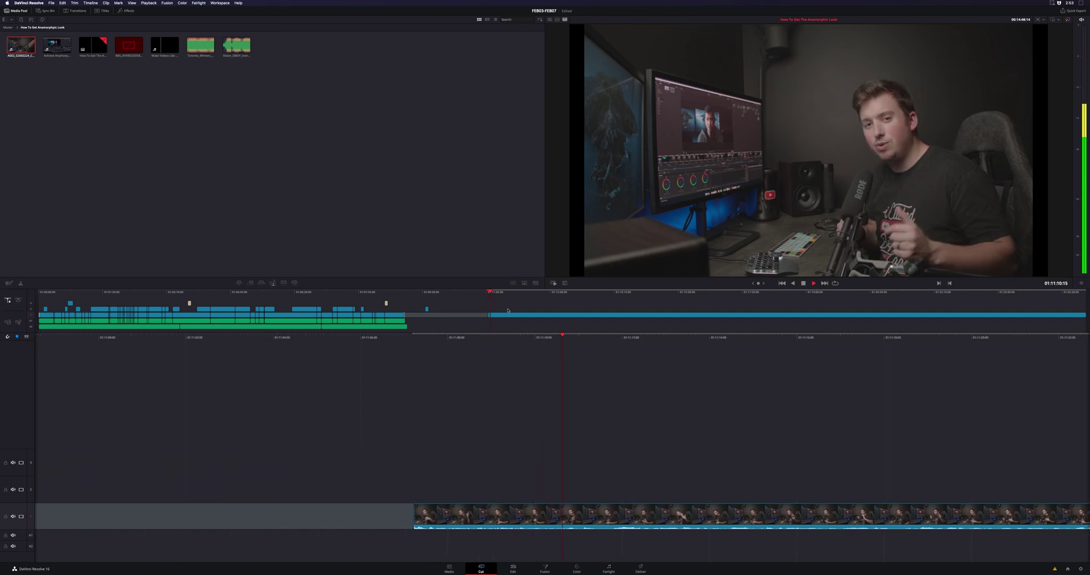
{"action": "key", "text": "space"}
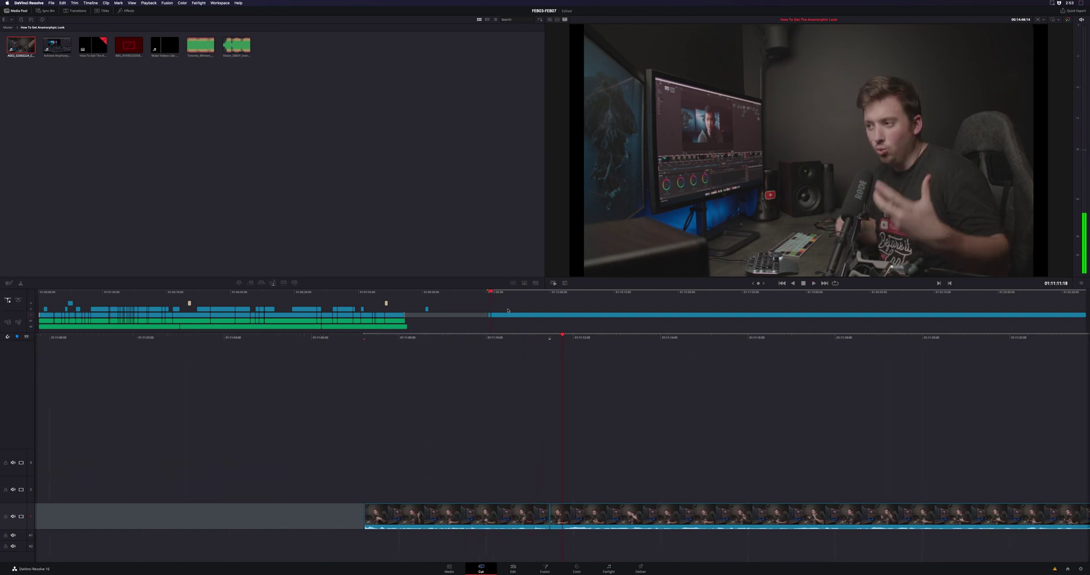
{"action": "key", "text": "Left"}
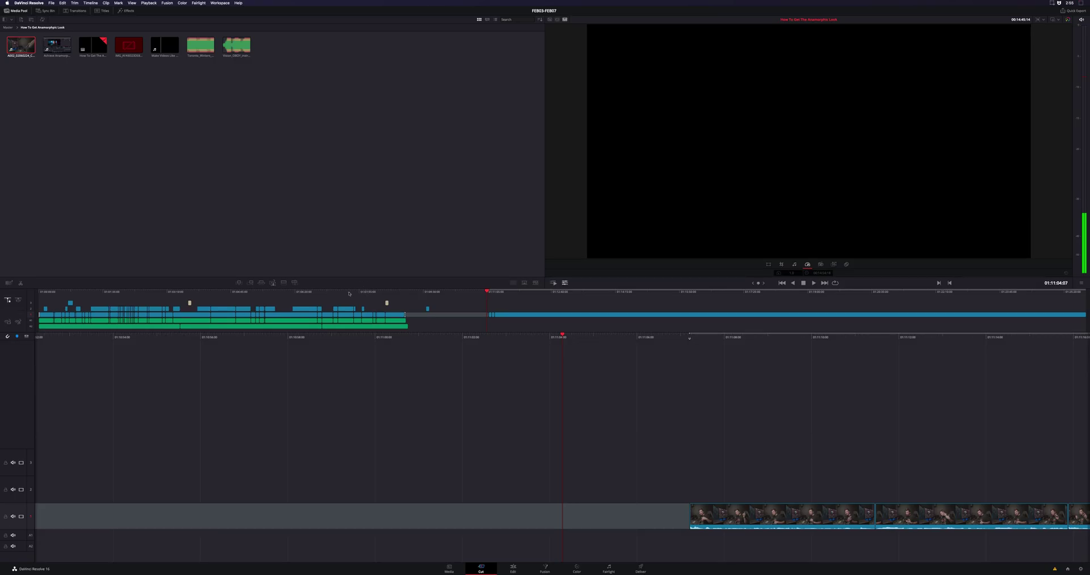
Step: Move the playhead back to 01:06:43:04 and target video track 1
{"action": "left_click_drag", "start_coordinate": [363, 290], "coordinate": [311, 292]}
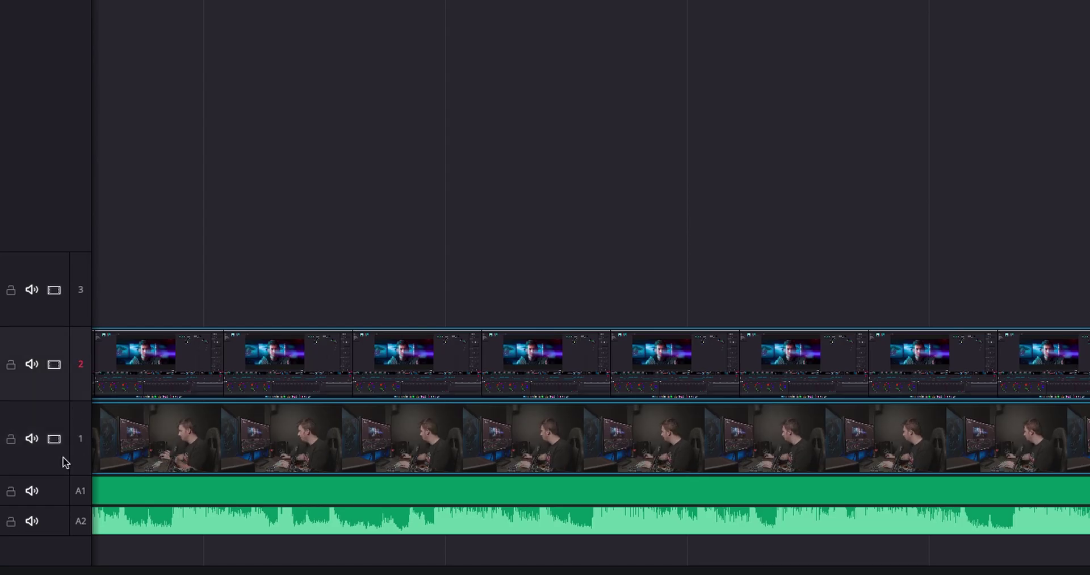
{"action": "left_click", "coordinate": [77, 440]}
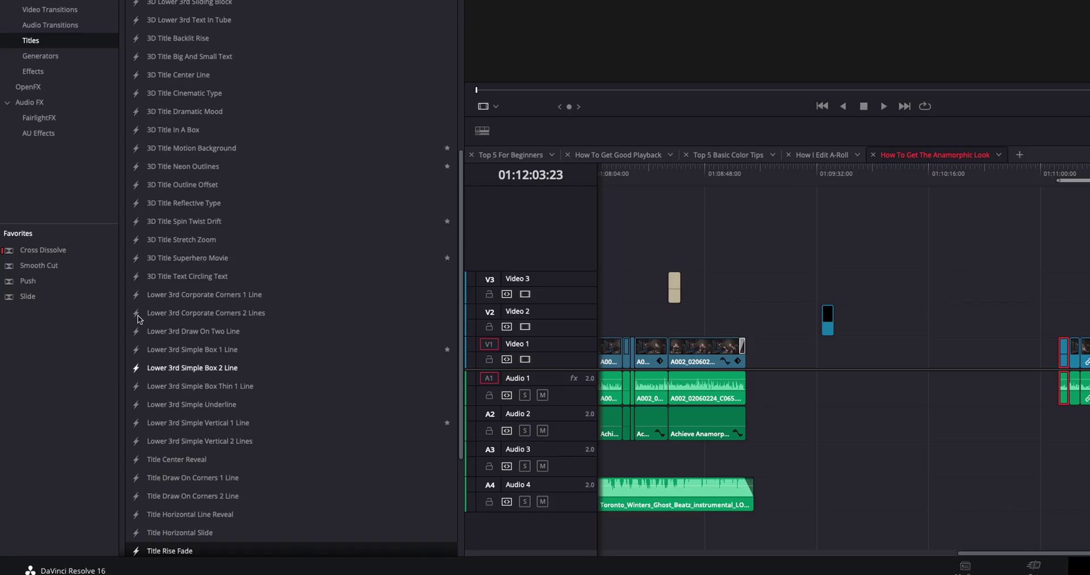
Step: Add a Title Rise Fade title on V2 and change its main text to 'The Edit Place'
{"action": "scroll", "coordinate": [139, 318], "scroll_direction": "down", "scroll_amount": 3}
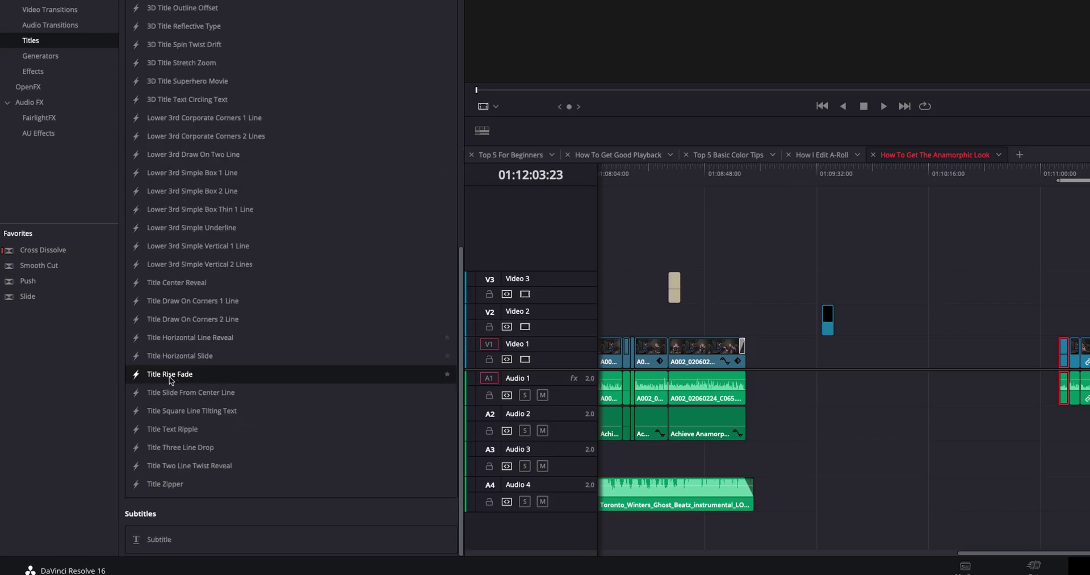
{"action": "left_click_drag", "start_coordinate": [170, 378], "coordinate": [536, 450]}
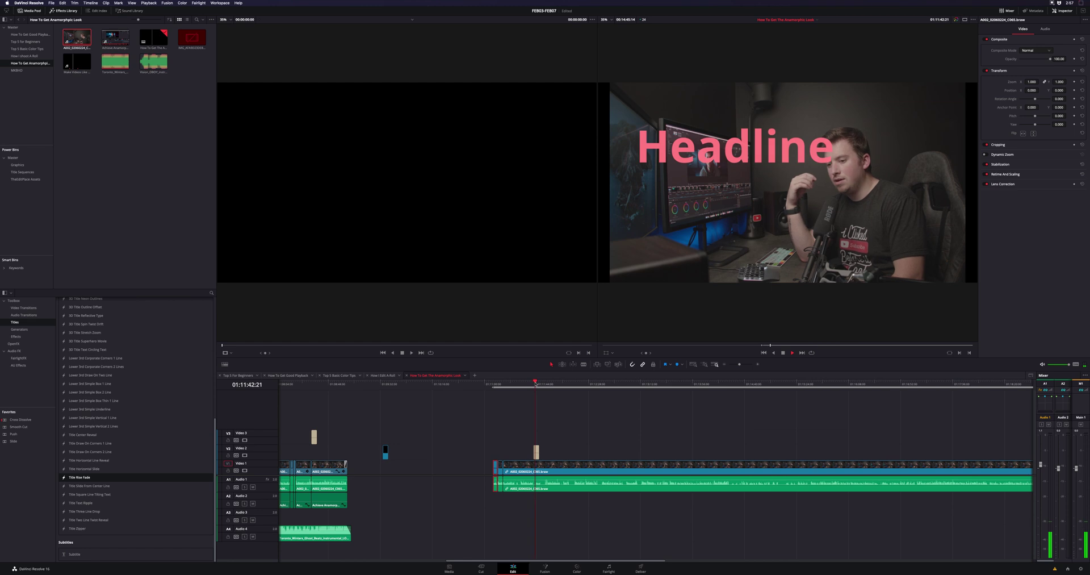
{"action": "left_click", "coordinate": [536, 450]}
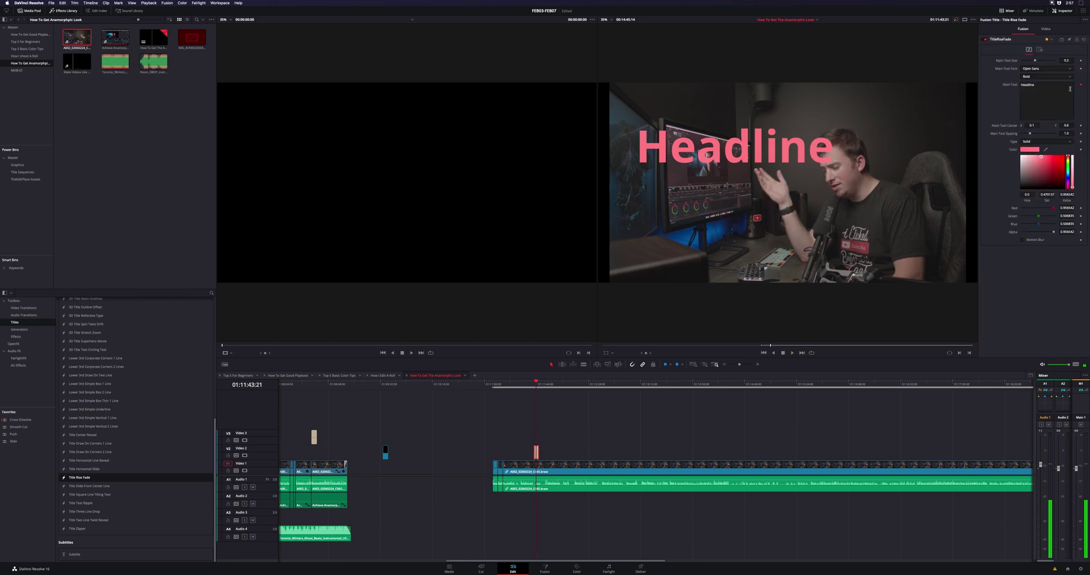
{"action": "left_click", "coordinate": [1042, 88]}
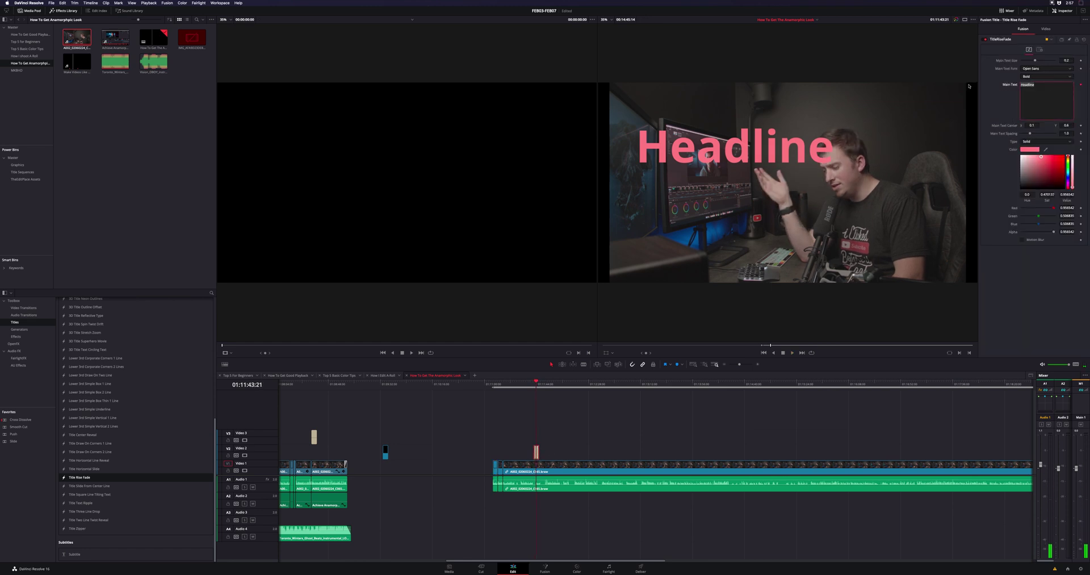
{"action": "type", "text": "The Edit Place"}
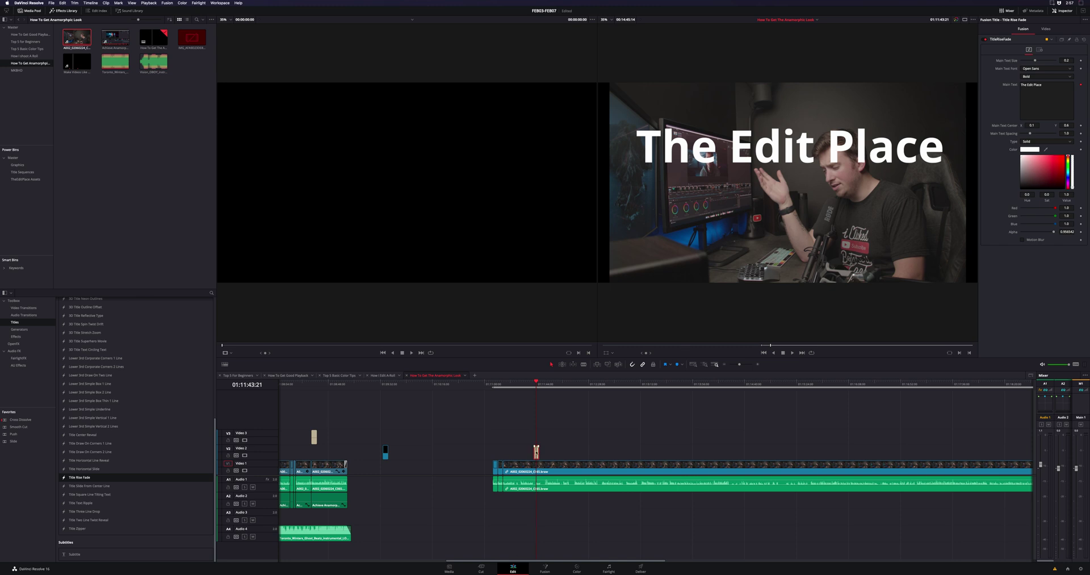
Step: Open the title in Fusion and expand the TitleRiseFade group to show its nodes
{"action": "left_click", "coordinate": [543, 569]}
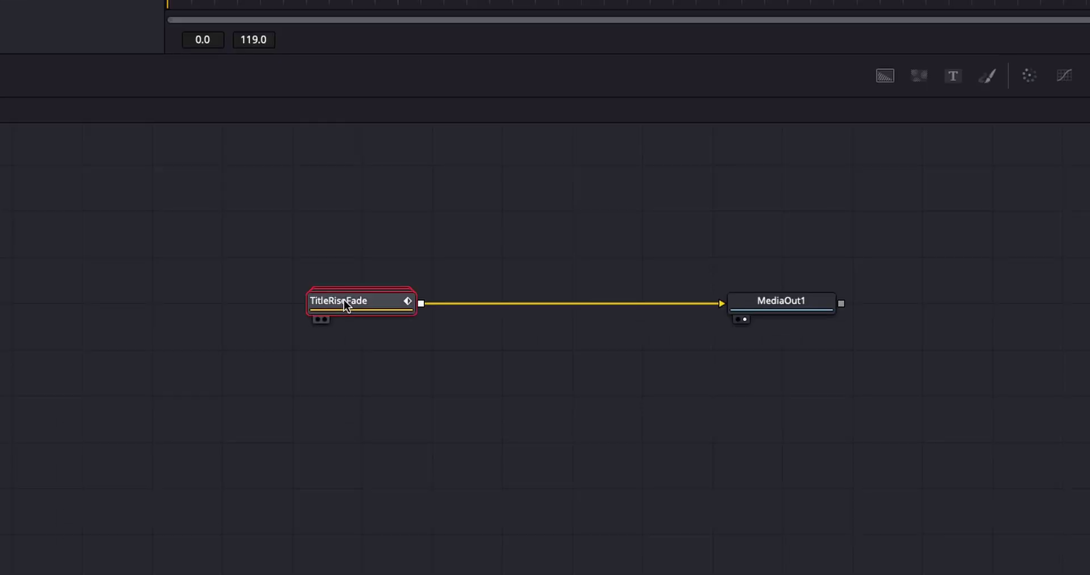
{"action": "double_click", "coordinate": [344, 300]}
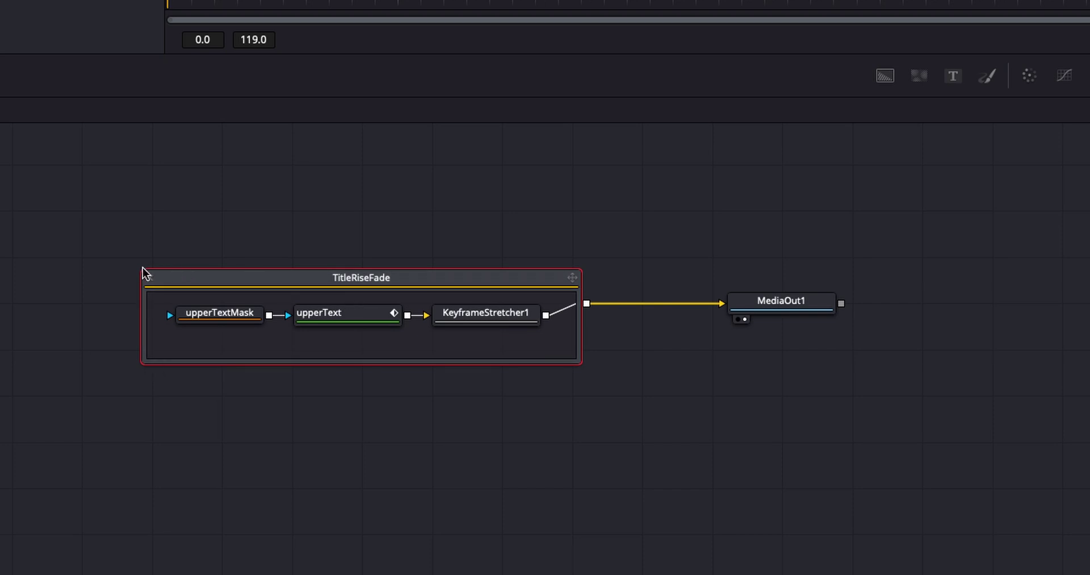
{"action": "left_click_drag", "start_coordinate": [142, 267], "coordinate": [0, 203]}
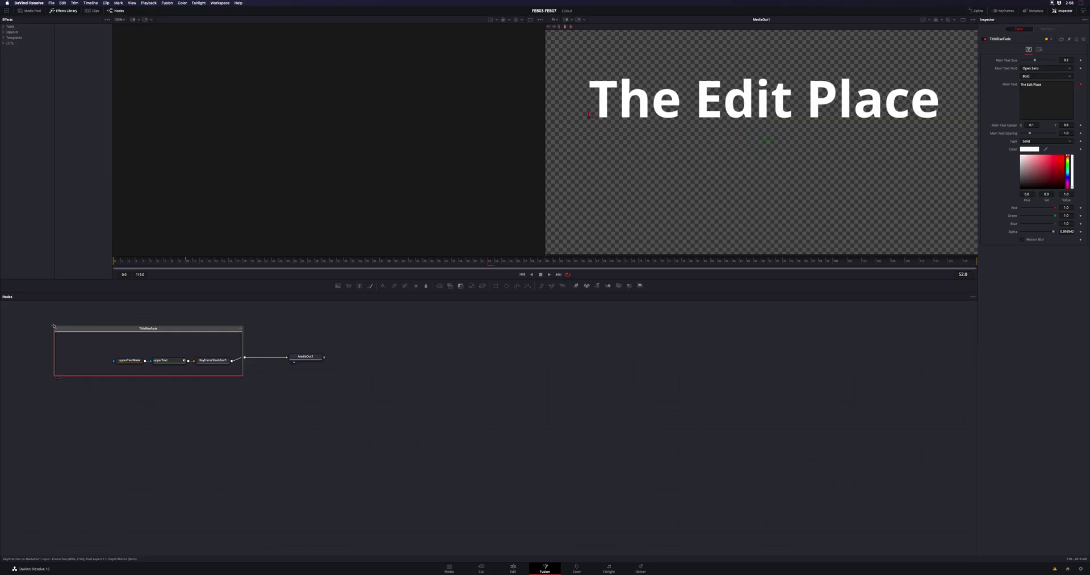
Step: Add a Glow node with a saturated blue colour and spread 0.11, then return to Edit
{"action": "key", "text": "shift+space"}
{"action": "type", "text": "glow"}
{"action": "key", "text": "Return"}
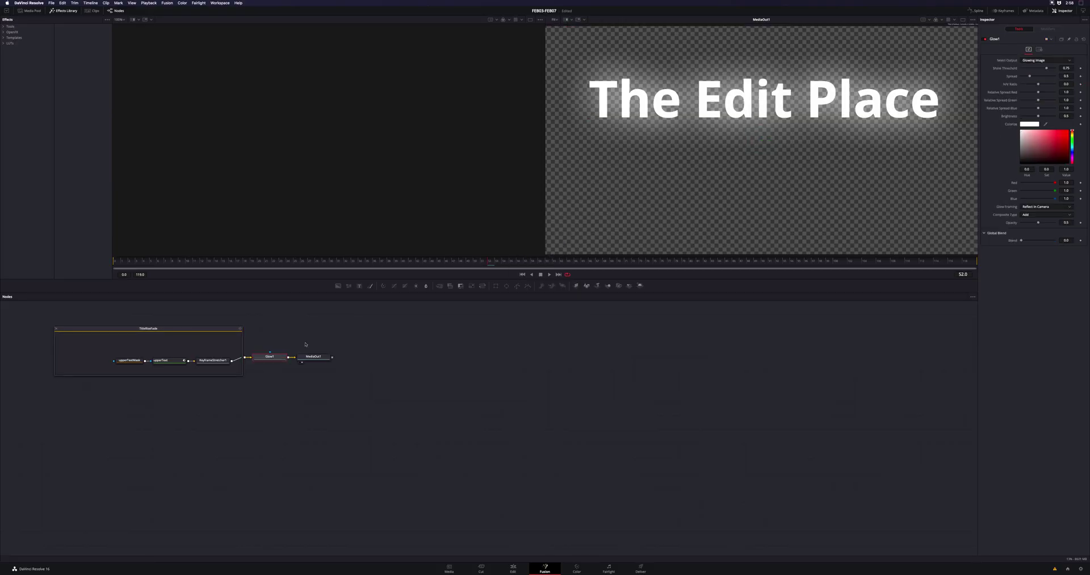
{"action": "left_click", "coordinate": [1072, 149]}
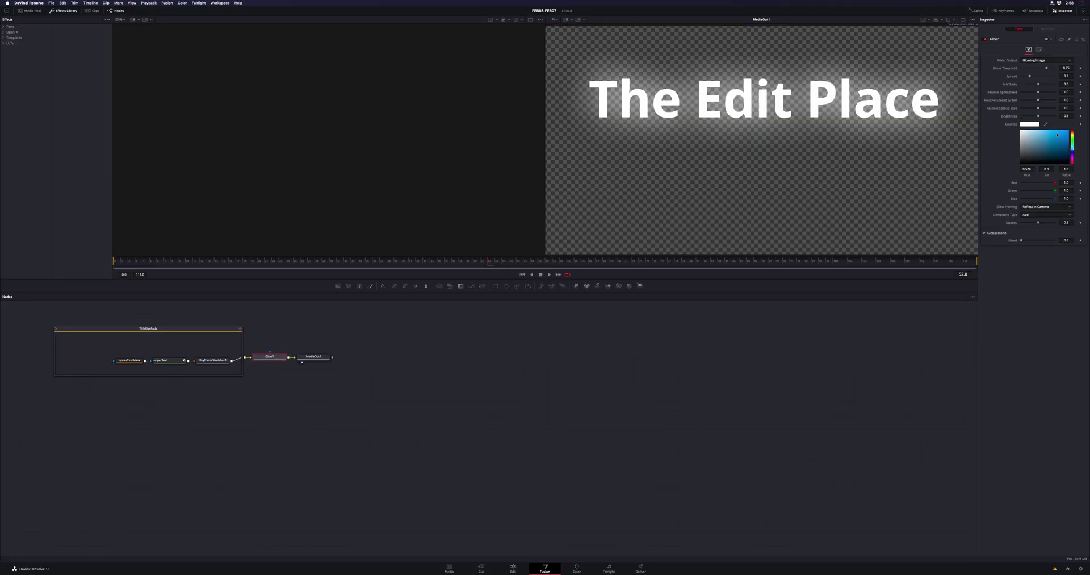
{"action": "left_click", "coordinate": [1057, 135]}
{"action": "left_click_drag", "start_coordinate": [1029, 76], "coordinate": [1023, 76]}
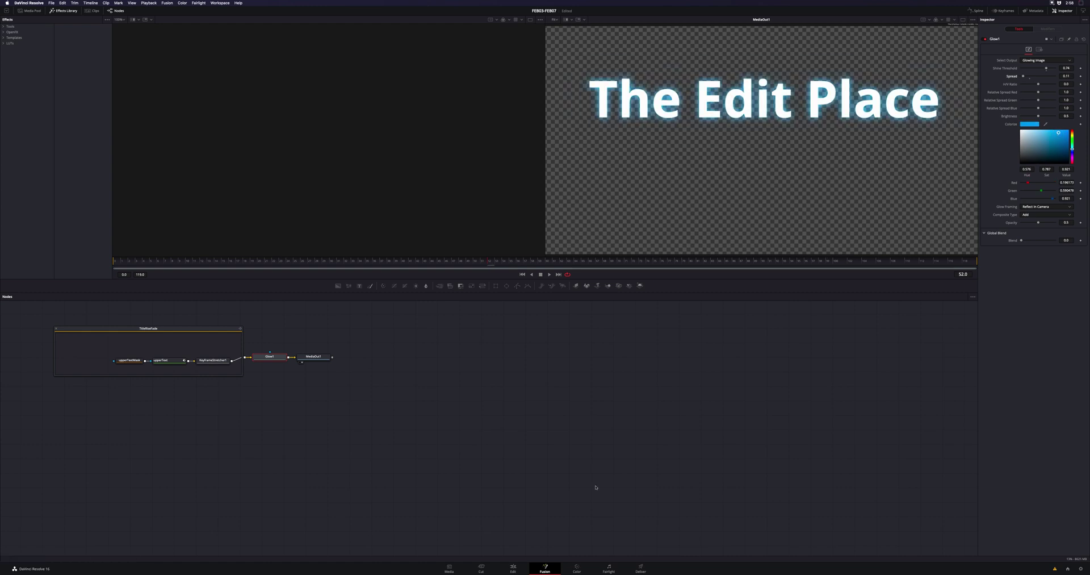
{"action": "left_click", "coordinate": [512, 568]}
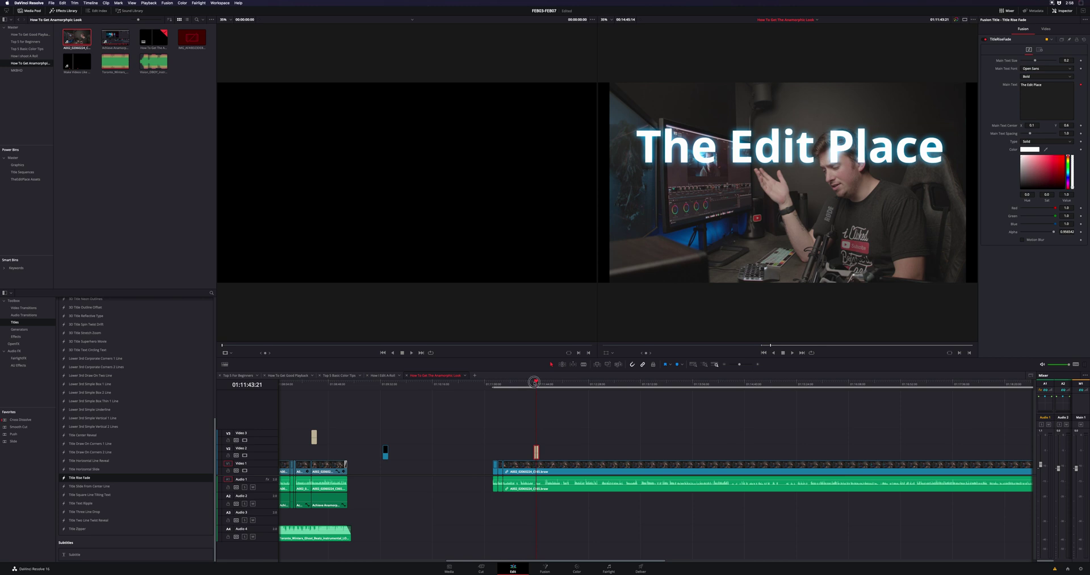
{"action": "left_click", "coordinate": [533, 382]}
{"action": "key", "text": "space"}
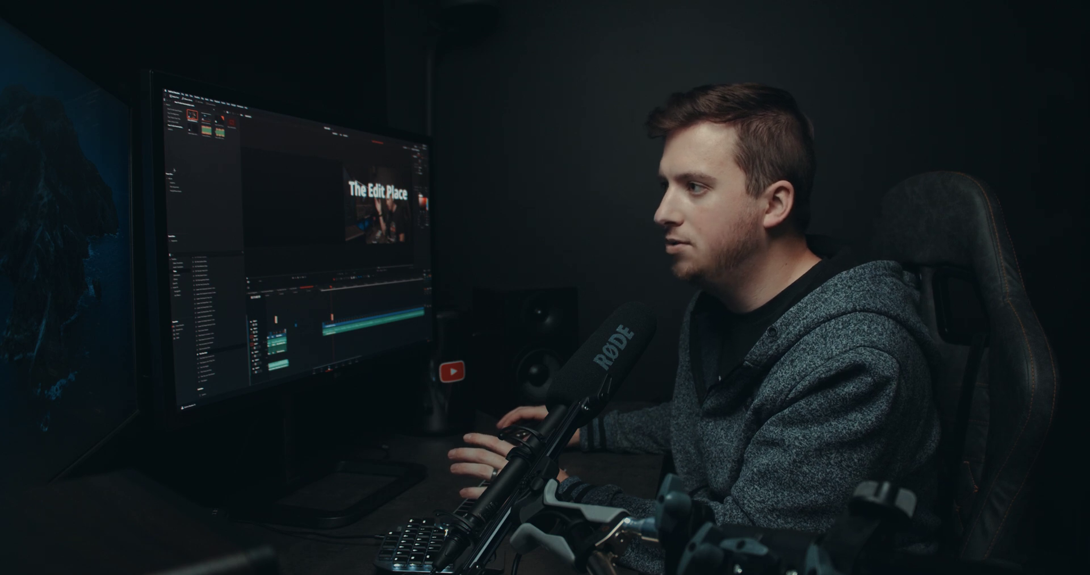
{"action": "left_click", "coordinate": [181, 187]}
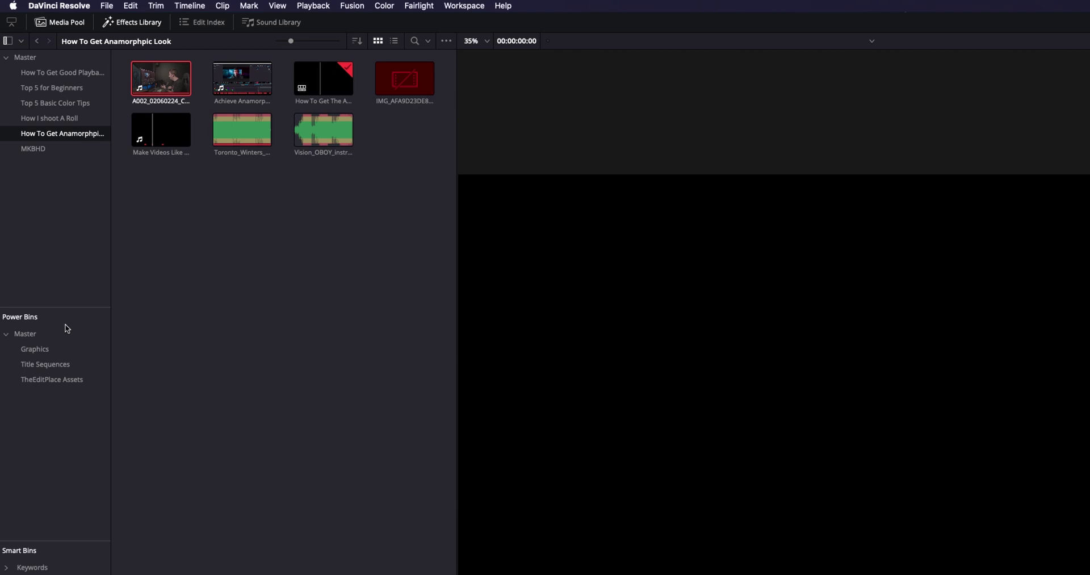
Step: Show the power bins and open Graphics under Power Bins > Master
{"action": "left_click", "coordinate": [277, 6]}
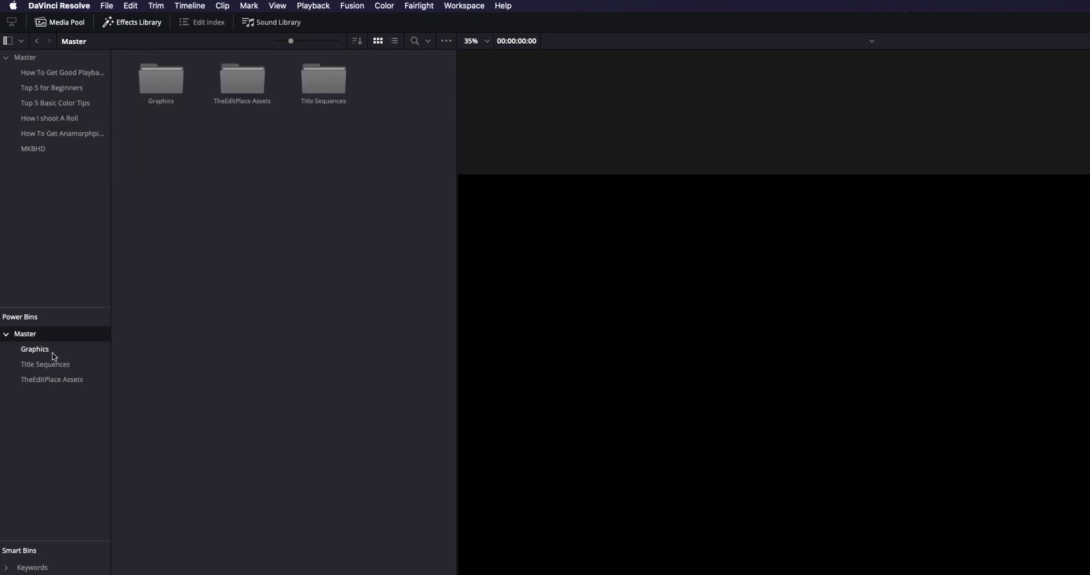
{"action": "left_click", "coordinate": [54, 355]}
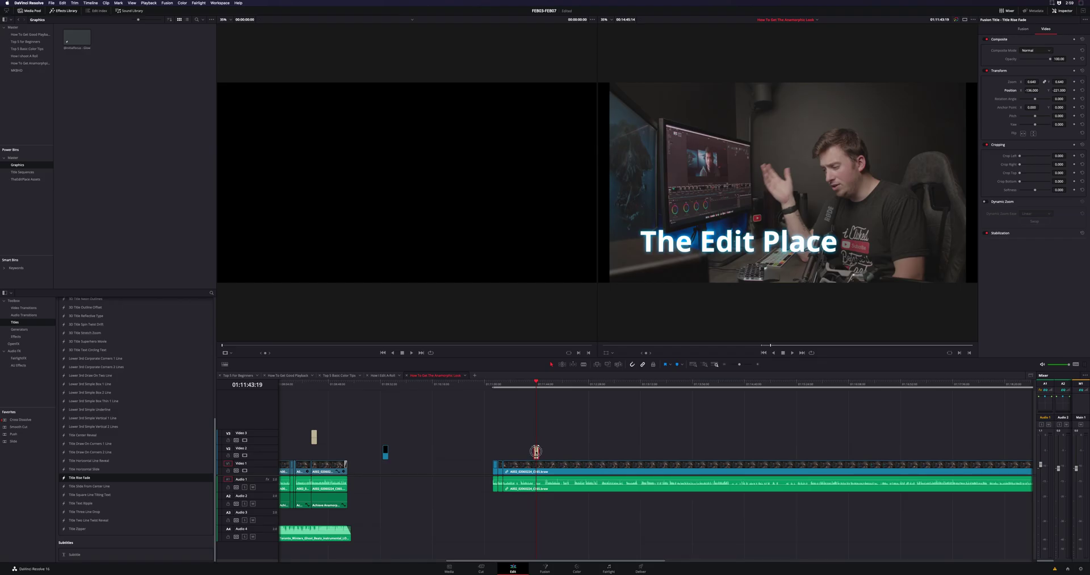
Step: Save the V2 title to Graphics as 'The Edit Place Lower 3rd', then place it on Video 4 and play it back
{"action": "left_click_drag", "start_coordinate": [535, 450], "coordinate": [165, 182]}
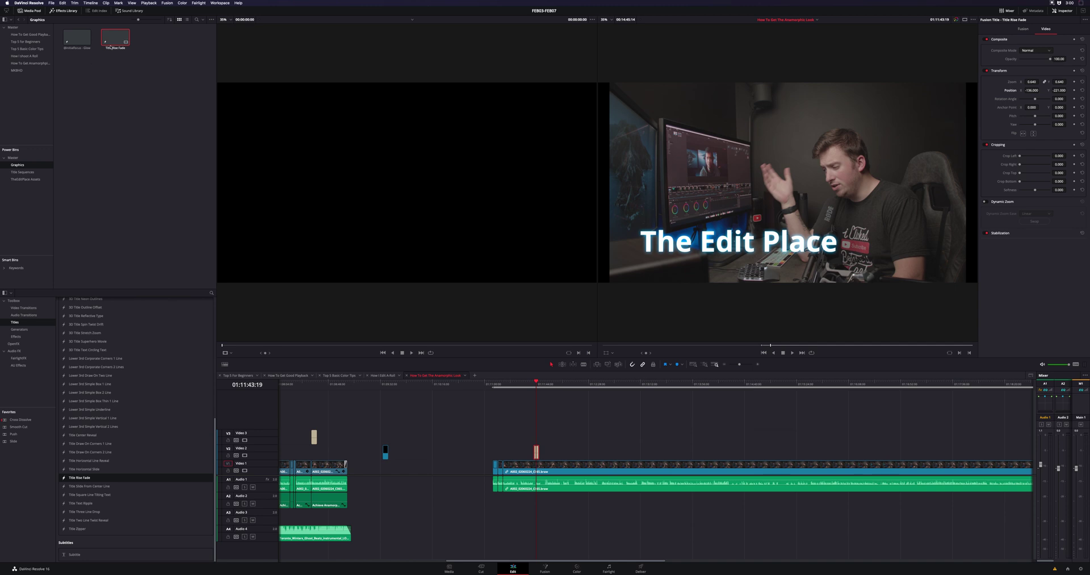
{"action": "left_click", "coordinate": [113, 49]}
{"action": "type", "text": "The Edit"}
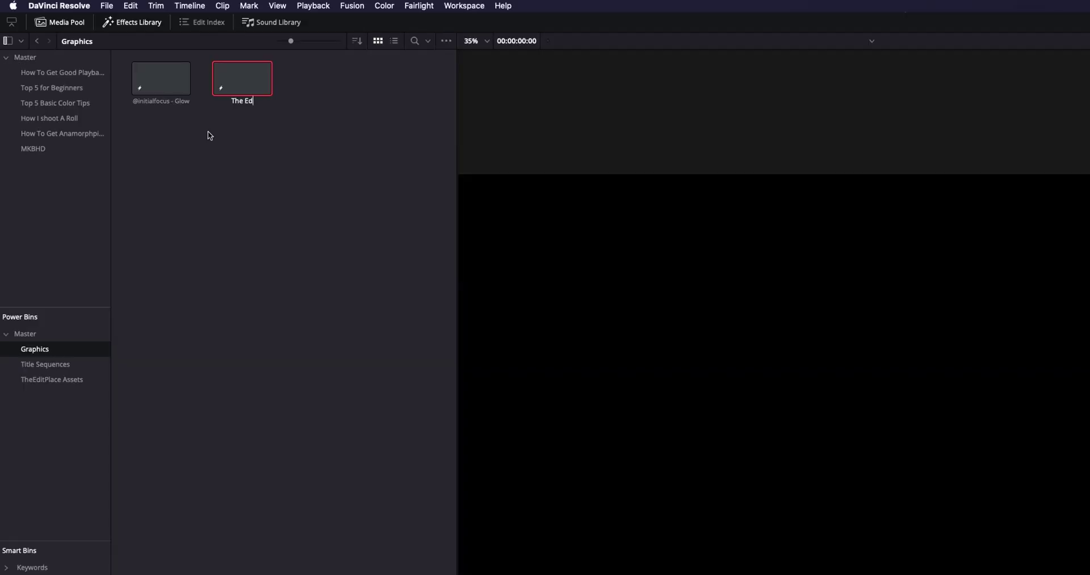
{"action": "type", "text": " Place Lower 3rd"}
{"action": "key", "text": "Return"}
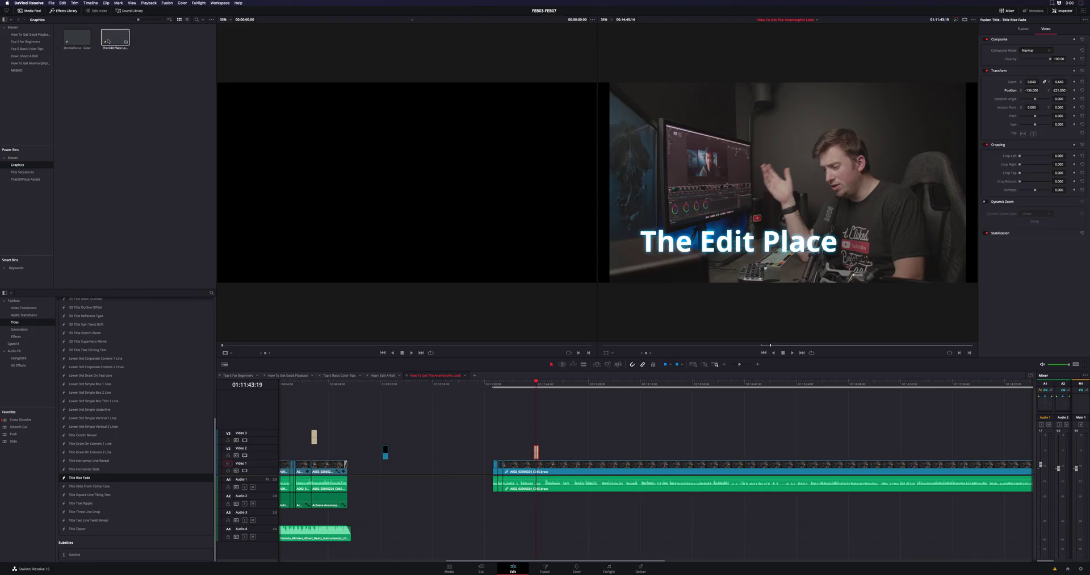
{"action": "left_click_drag", "start_coordinate": [115, 38], "coordinate": [628, 424]}
{"action": "key", "text": "space"}
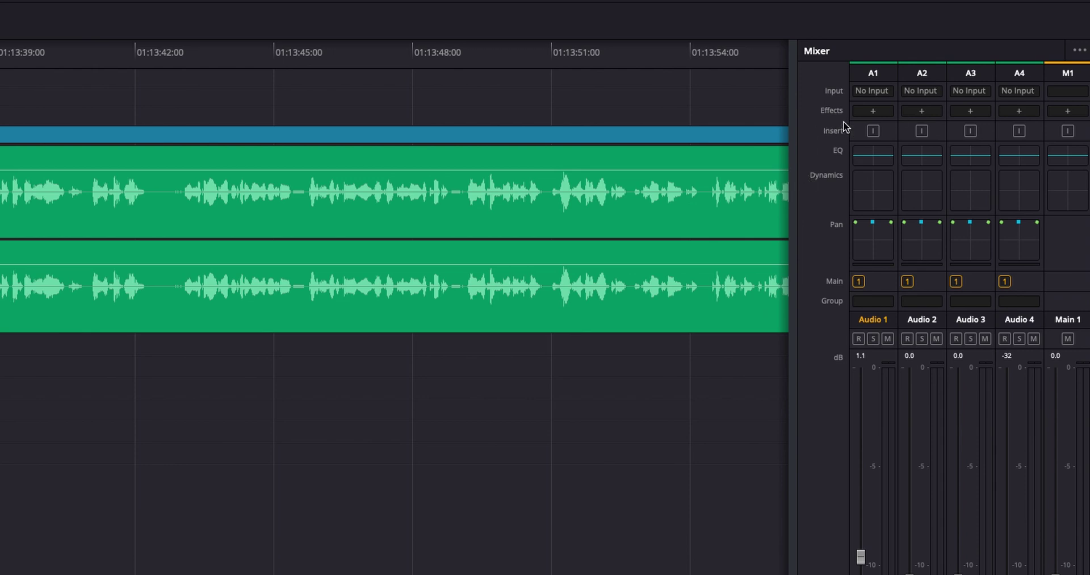
Step: Add the FairlightFX Dialogue Processor to Audio 1 and load its Male VO preset
{"action": "left_click", "coordinate": [873, 110]}
{"action": "mouse_move", "coordinate": [925, 128]}
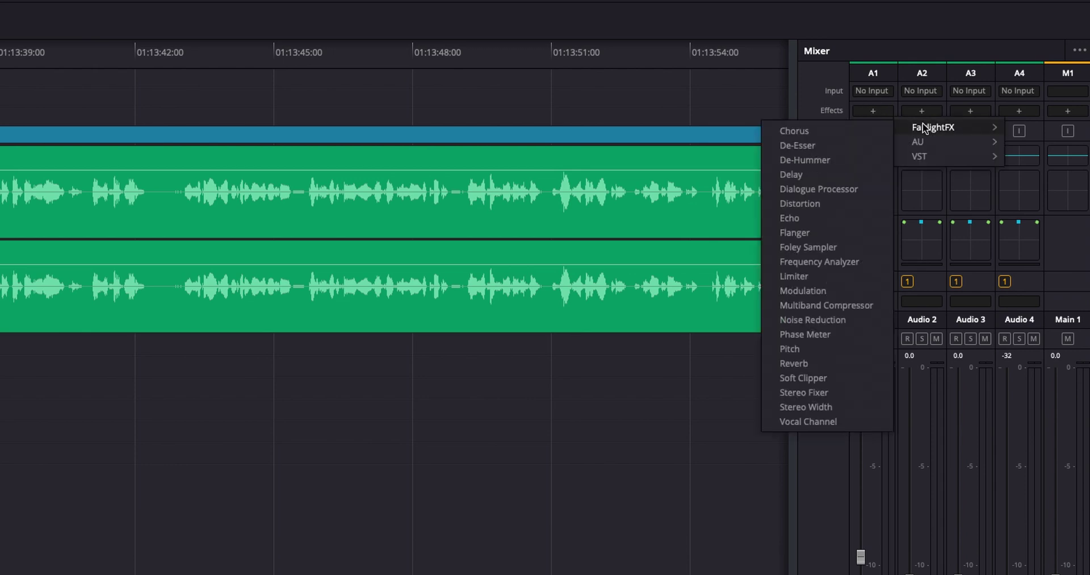
{"action": "left_click", "coordinate": [821, 189]}
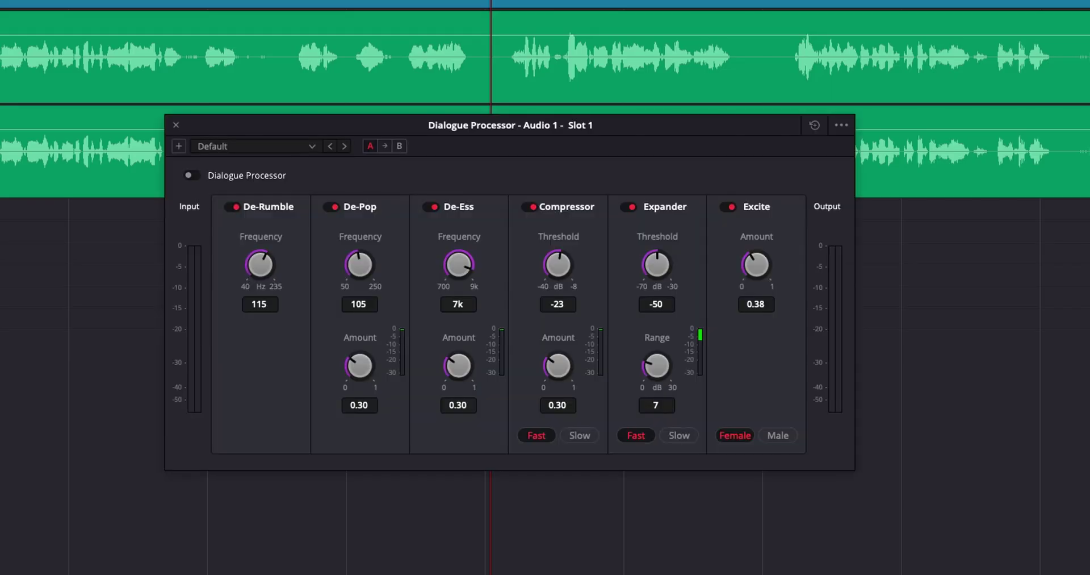
{"action": "left_click", "coordinate": [312, 145]}
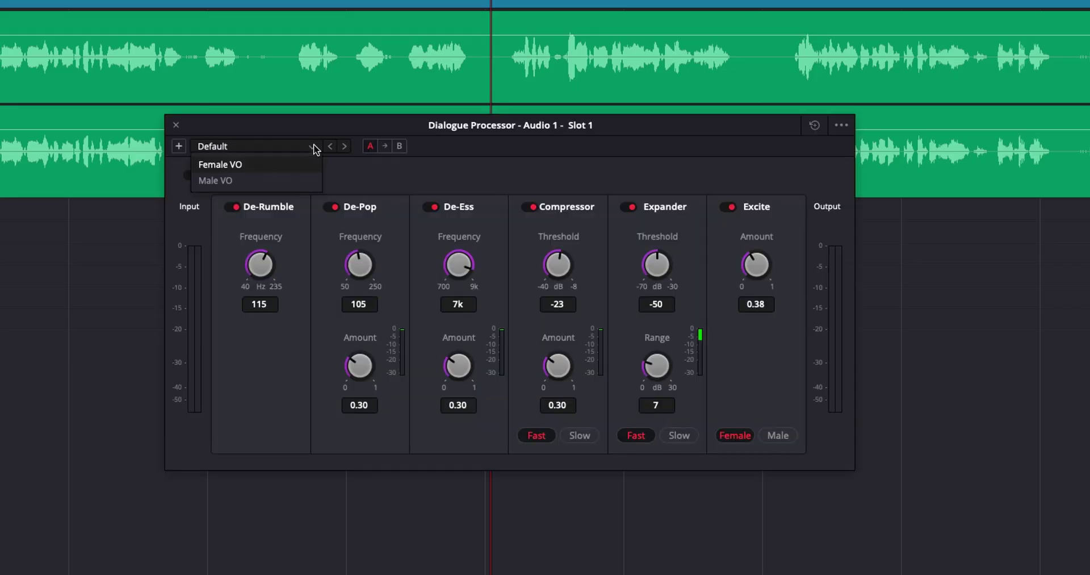
{"action": "left_click", "coordinate": [257, 181]}
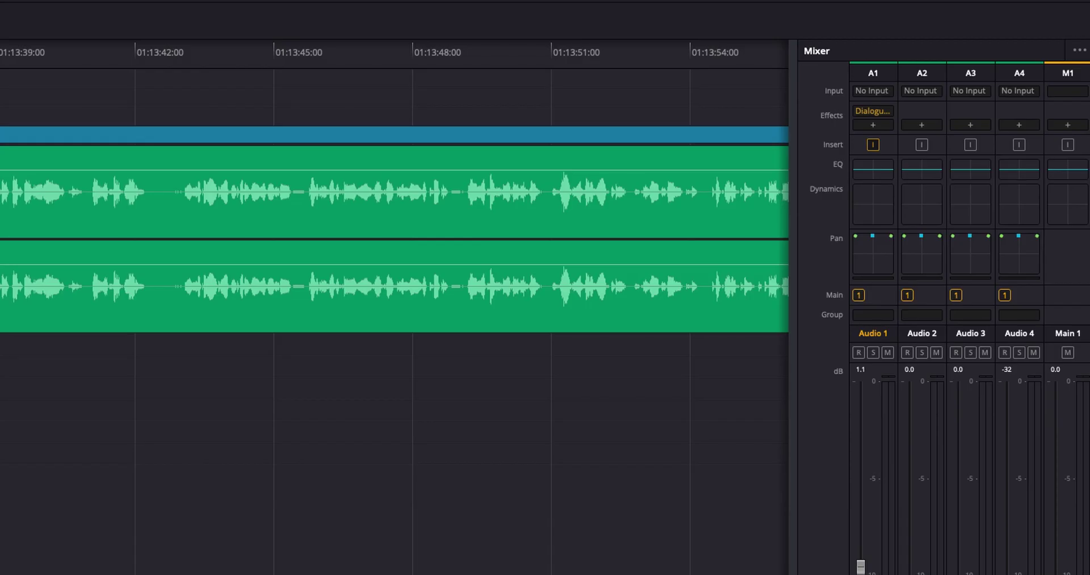
Step: EQ Audio 1 with a Band 5 high-shelf boost and a Band 3 peak near 175 Hz
{"action": "double_click", "coordinate": [880, 172]}
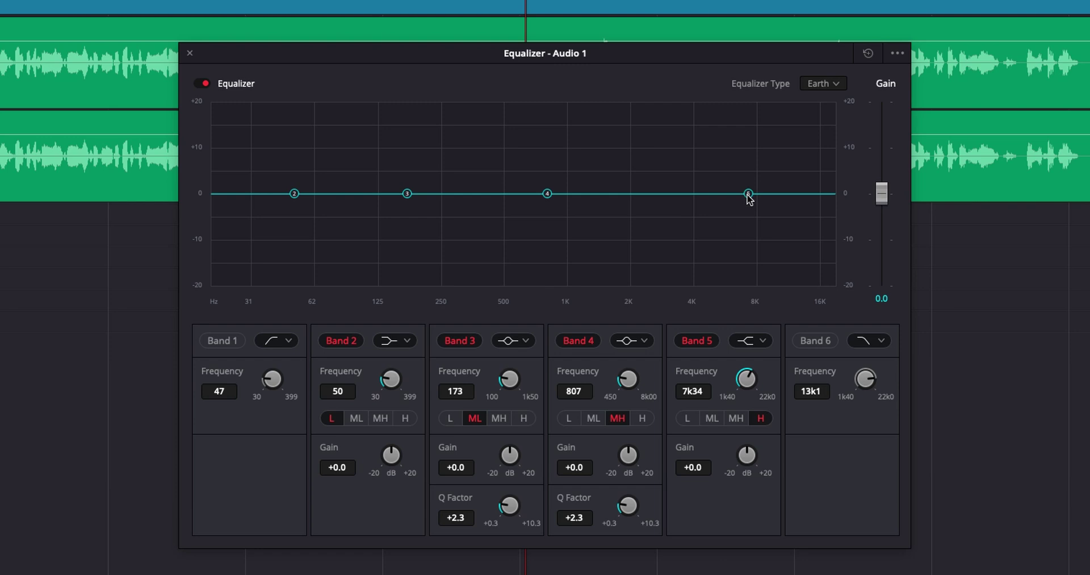
{"action": "left_click_drag", "start_coordinate": [748, 194], "coordinate": [677, 147]}
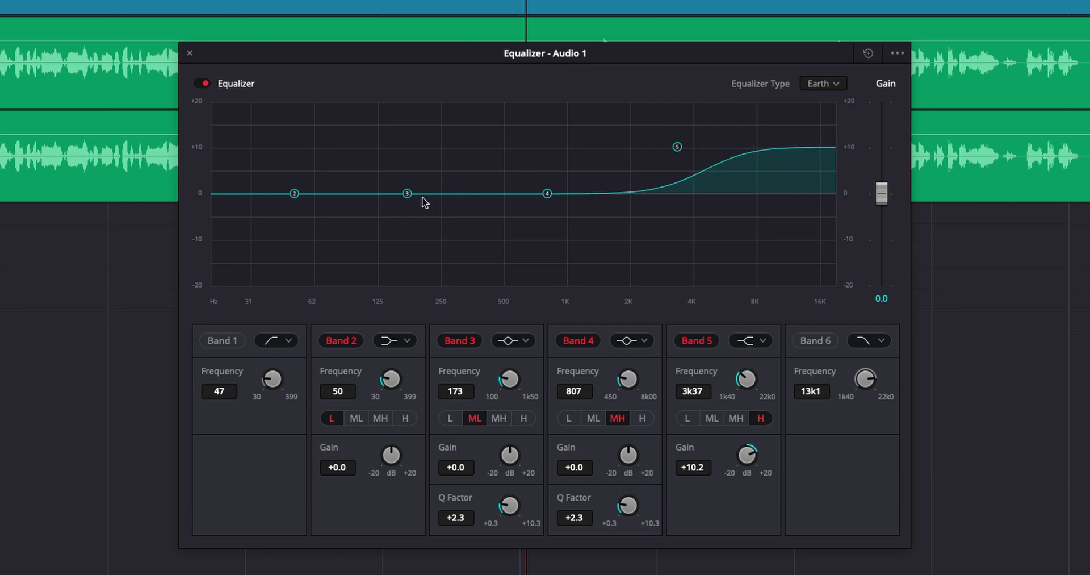
{"action": "left_click_drag", "start_coordinate": [408, 196], "coordinate": [410, 146]}
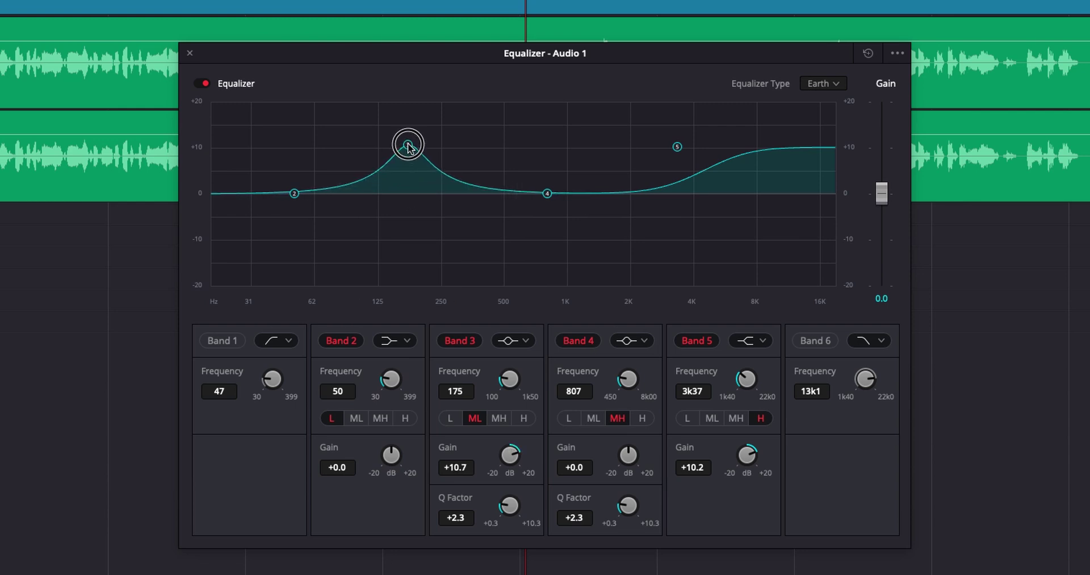
{"action": "left_click_drag", "start_coordinate": [408, 146], "coordinate": [409, 153]}
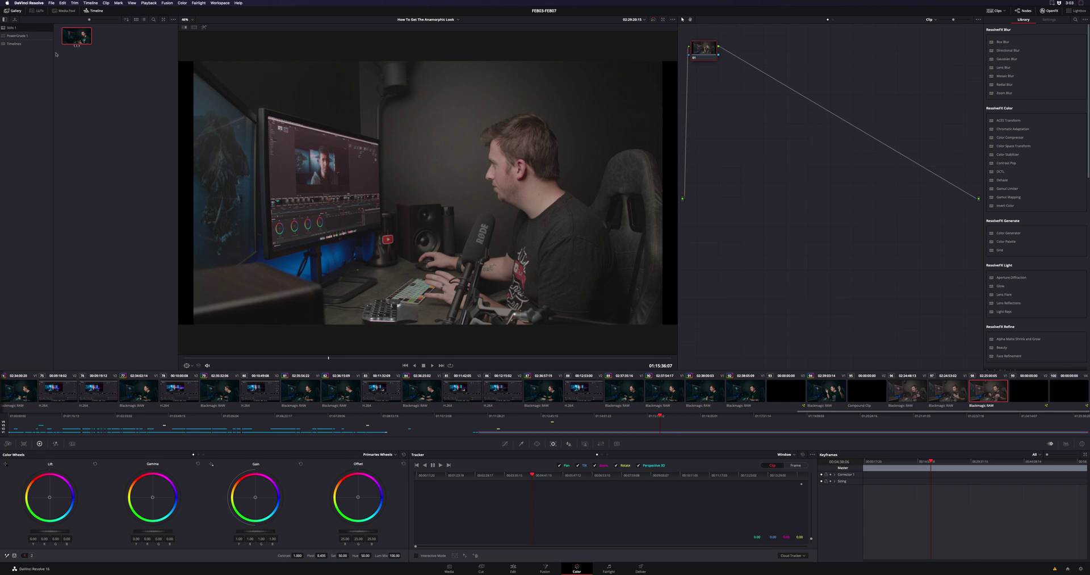
Step: Apply the gallery still's grade to the talking-head clip, giving it five serial nodes
{"action": "right_click", "coordinate": [74, 41]}
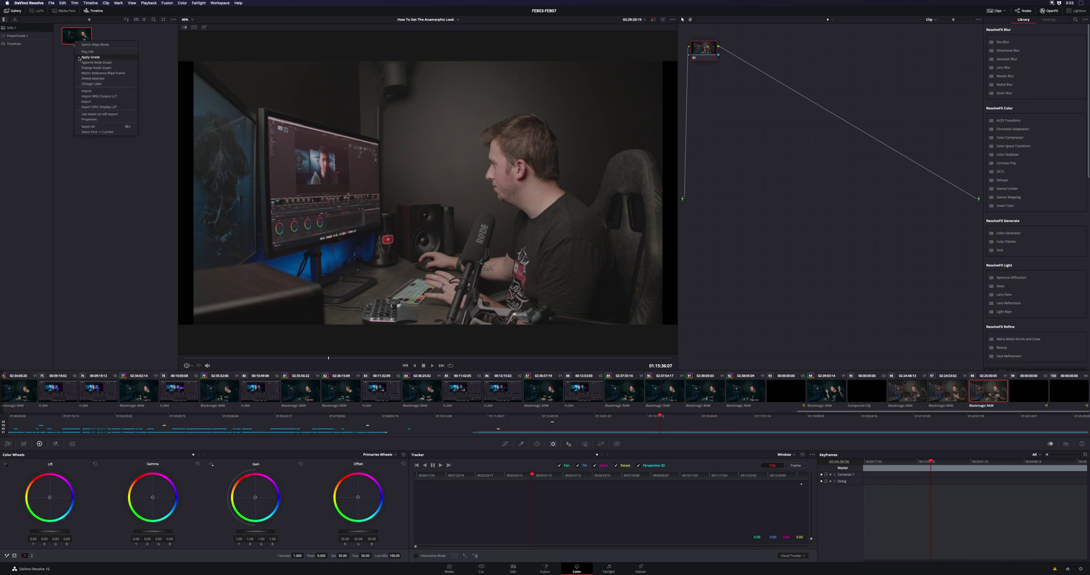
{"action": "left_click", "coordinate": [85, 58]}
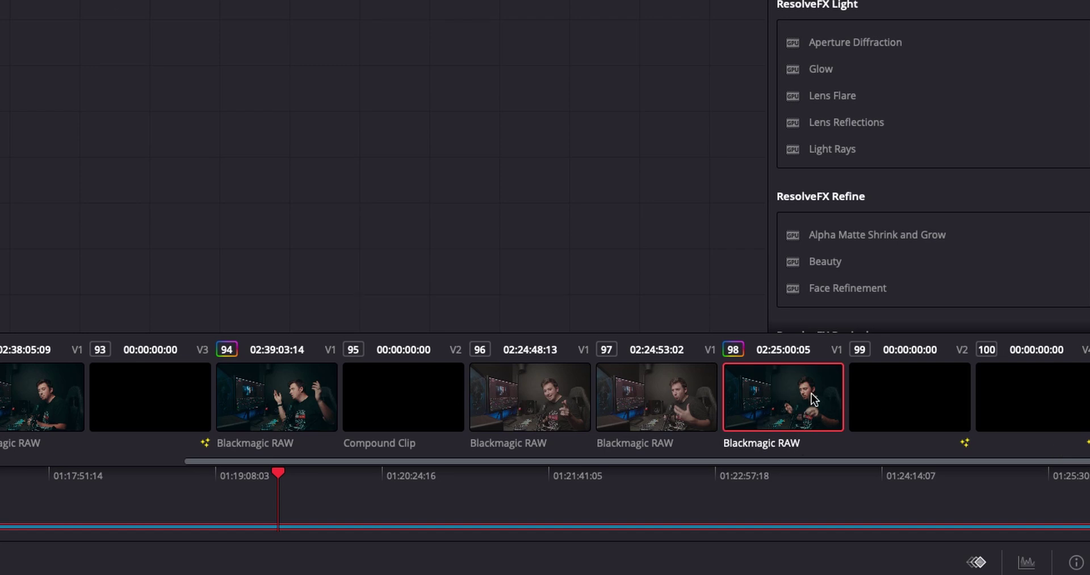
Step: Generate a 65 Point Cube 3D LUT from clip 98's grade
{"action": "right_click", "coordinate": [793, 404]}
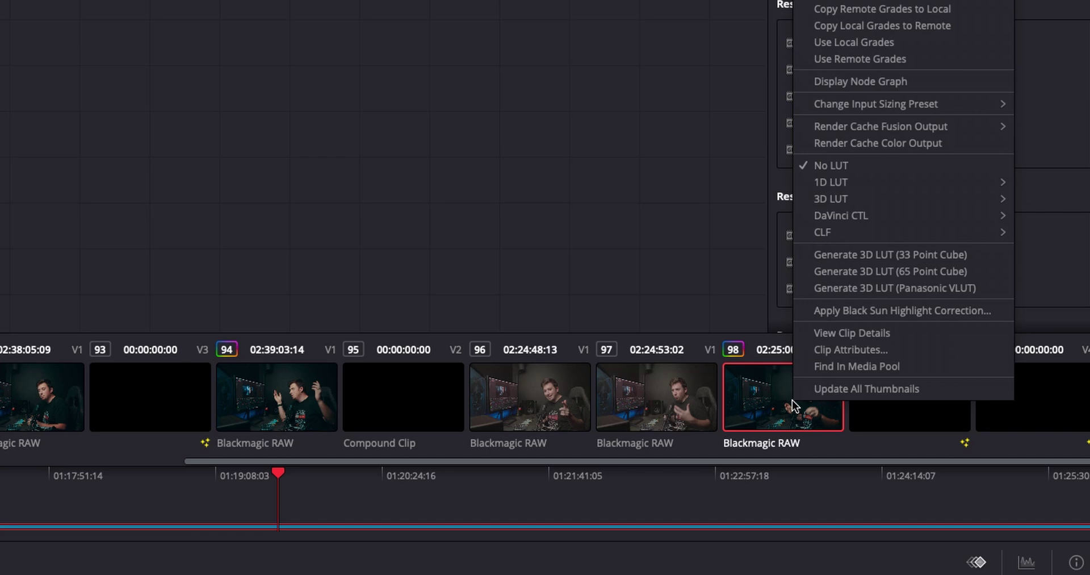
{"action": "left_click", "coordinate": [841, 271]}
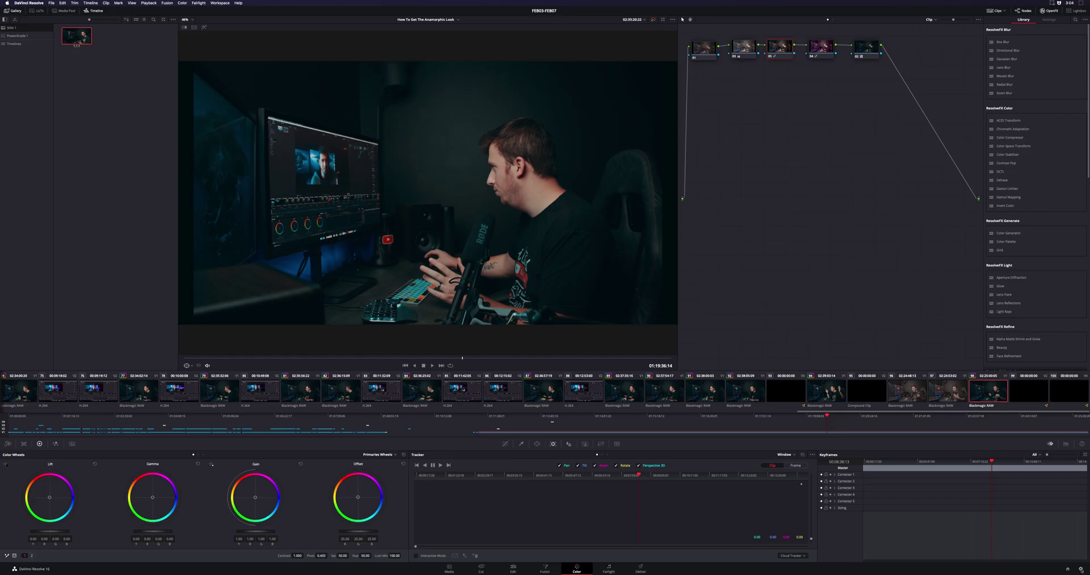
Step: Open the LUT folder from Project Settings > Color Management > Lookup Tables
{"action": "left_click", "coordinate": [1081, 568]}
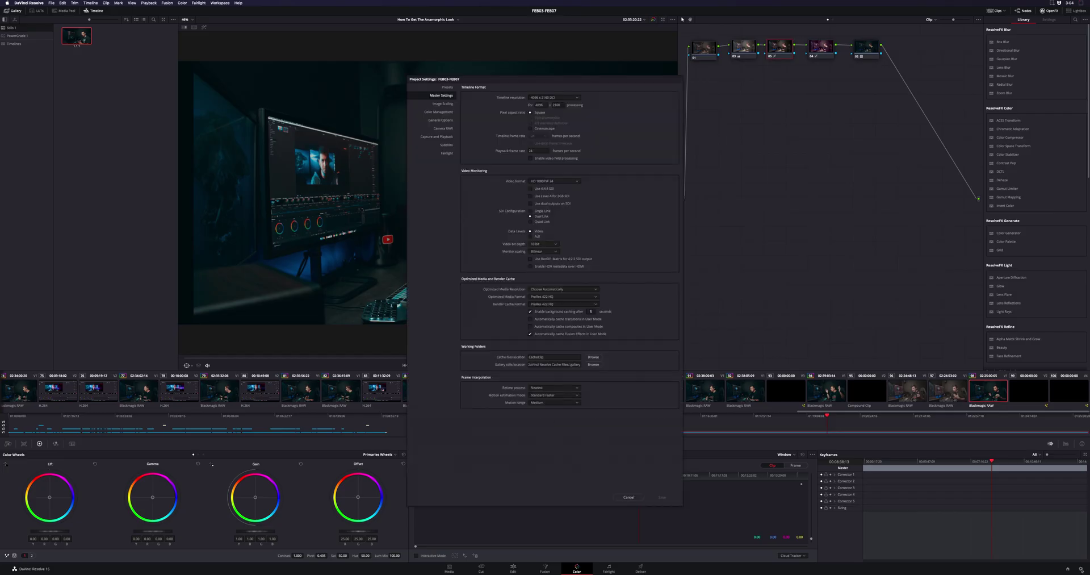
{"action": "left_click", "coordinate": [436, 113]}
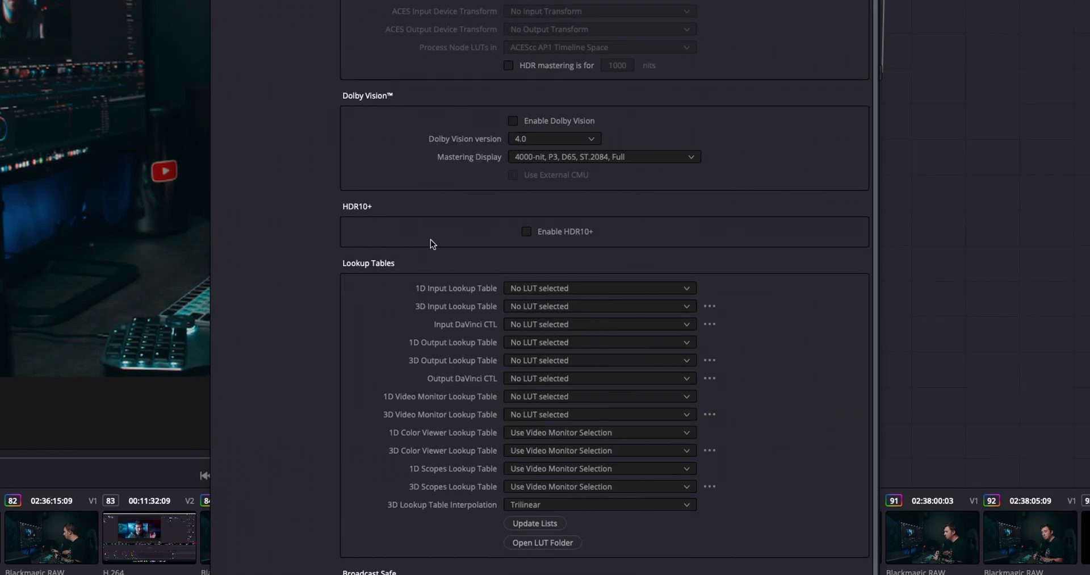
{"action": "scroll", "coordinate": [443, 321], "scroll_direction": "down", "scroll_amount": 3}
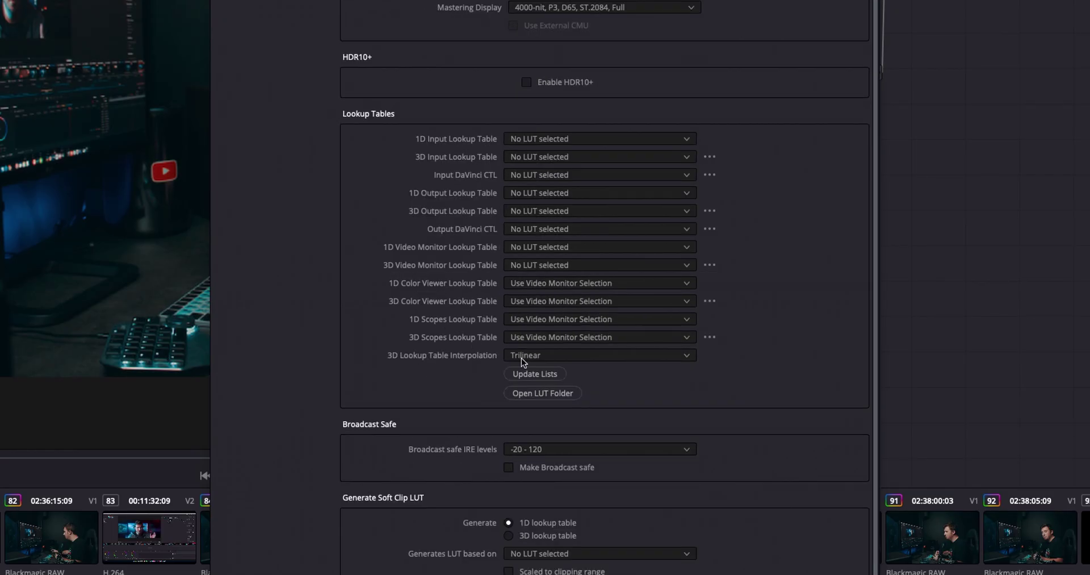
{"action": "left_click", "coordinate": [524, 393]}
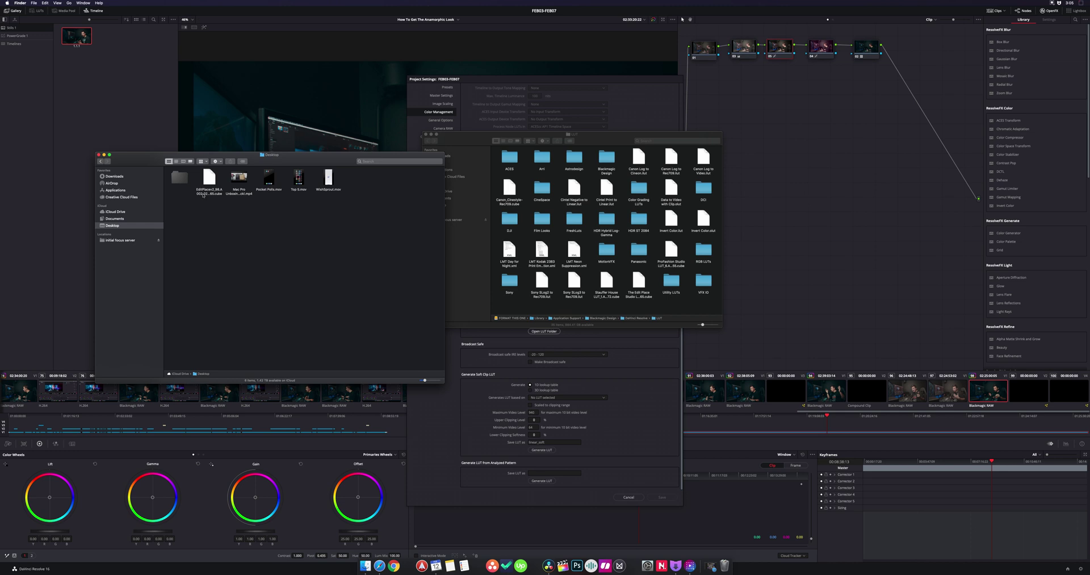
Step: Locate the new studio LUT .cube file in the folder, then close the Finder window
{"action": "left_click", "coordinate": [209, 180]}
{"action": "left_click", "coordinate": [658, 316]}
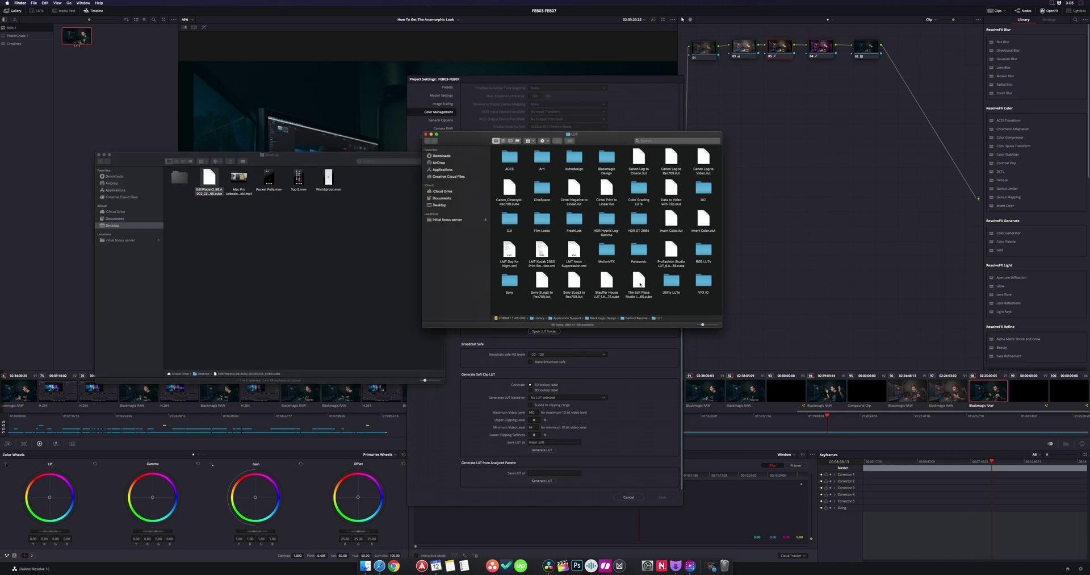
{"action": "left_click", "coordinate": [639, 284]}
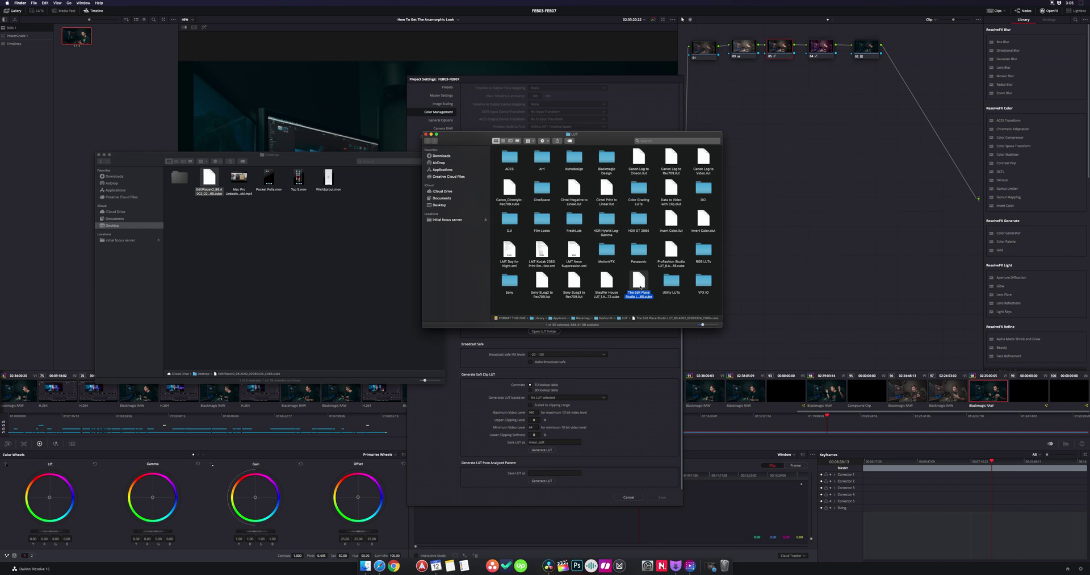
{"action": "key", "text": "super+w"}
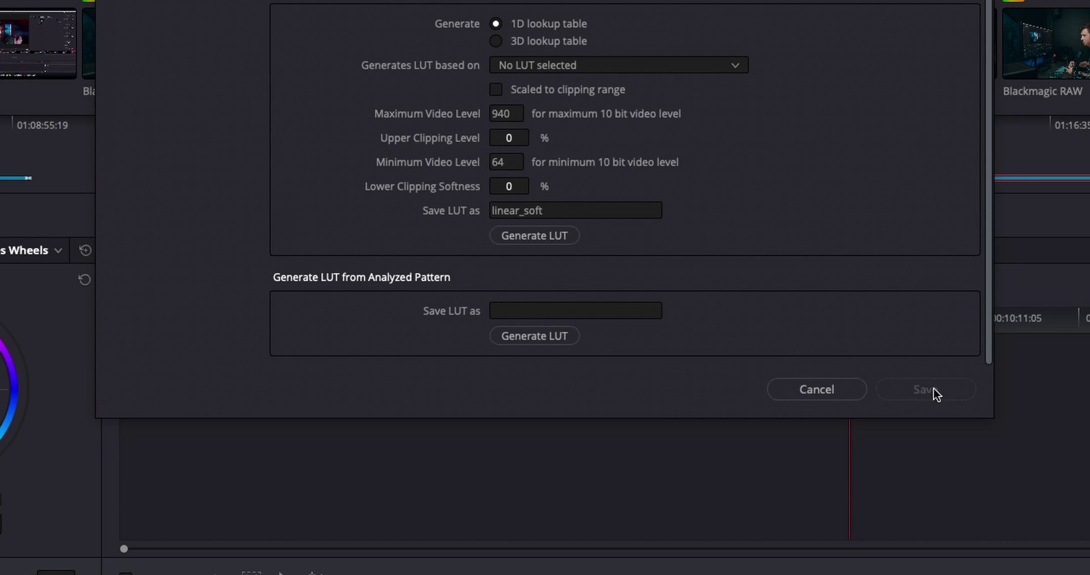
Step: Cancel Project Settings, show the LUT browser, and reset the clip's grade to one node
{"action": "left_click", "coordinate": [857, 390]}
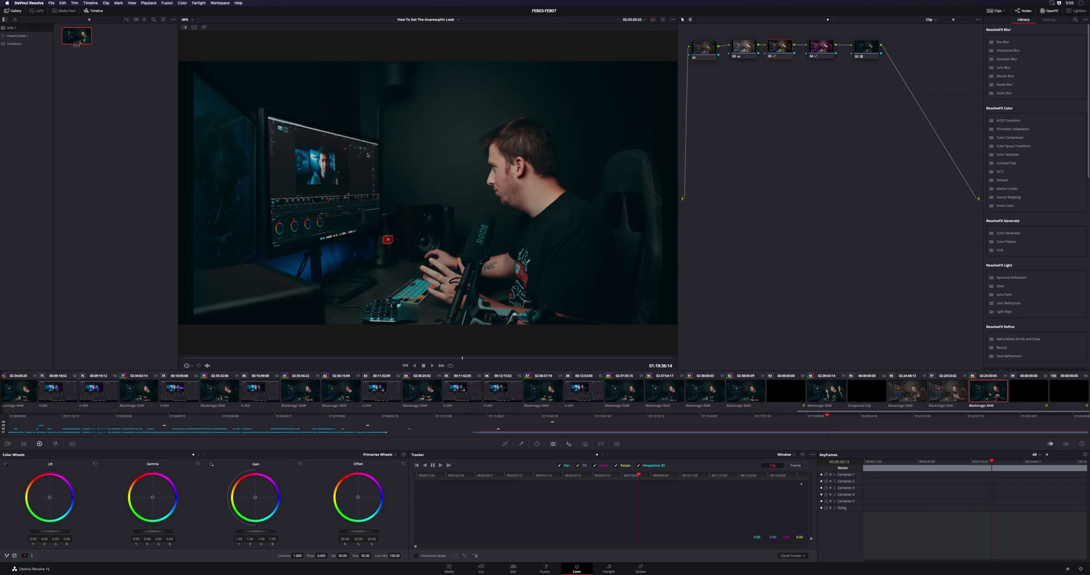
{"action": "left_click", "coordinate": [39, 11]}
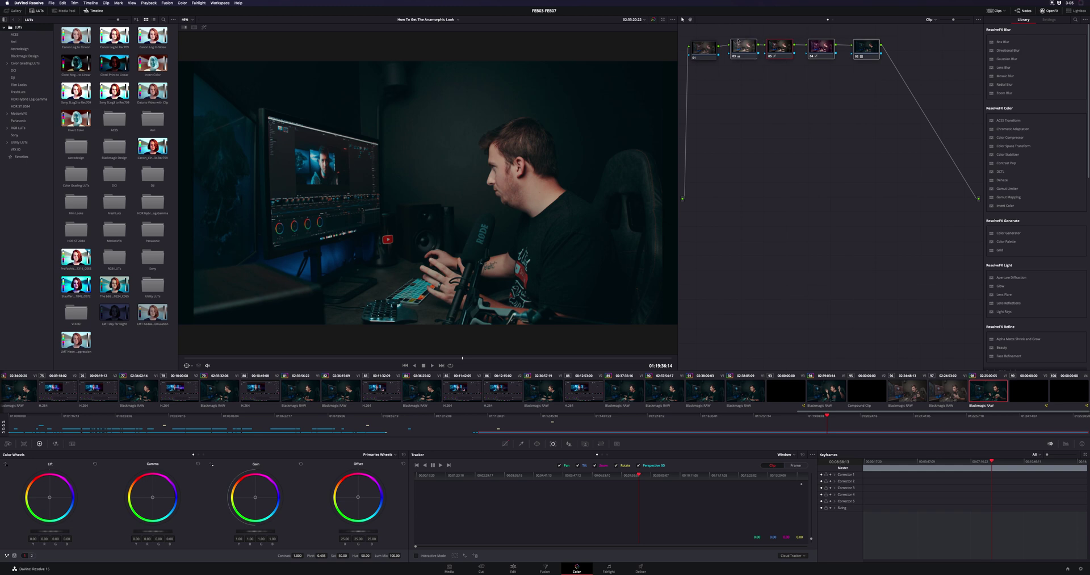
{"action": "key", "text": "super+Home"}
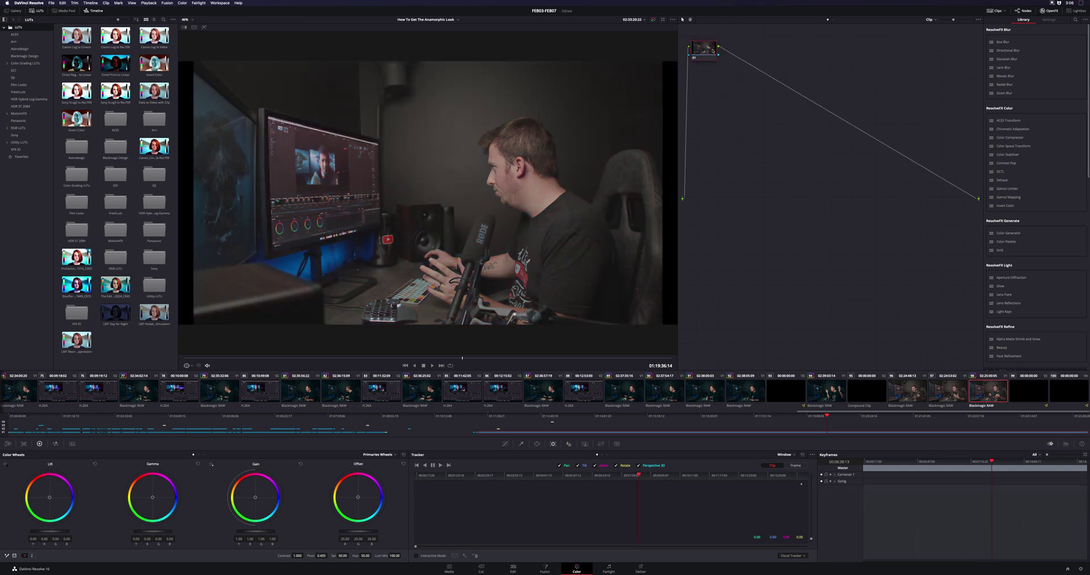
Step: Apply the new studio LUT to the clip's node
{"action": "double_click", "coordinate": [115, 284]}
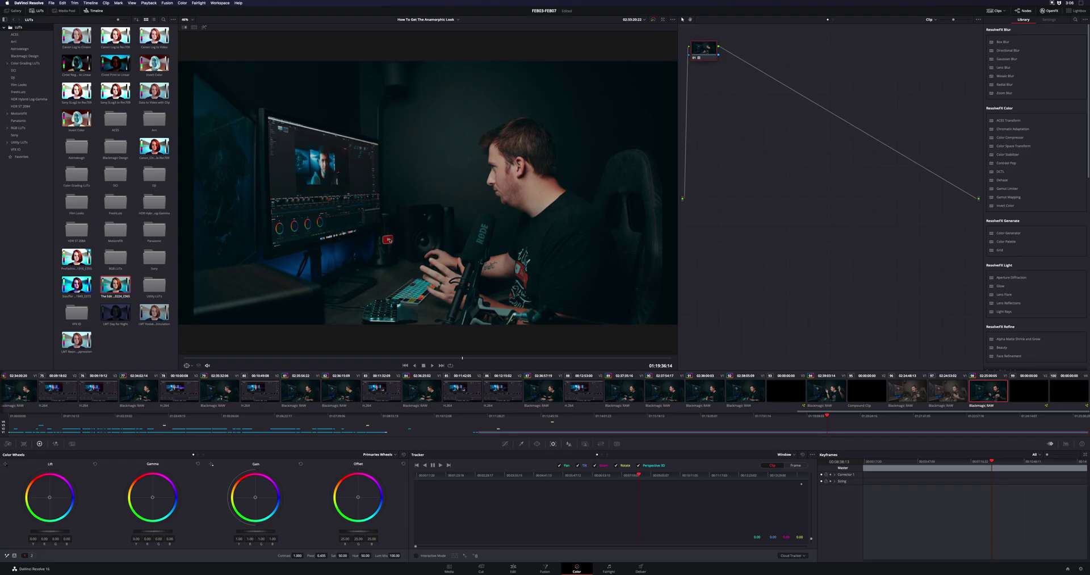
{"action": "right_click", "coordinate": [388, 239]}
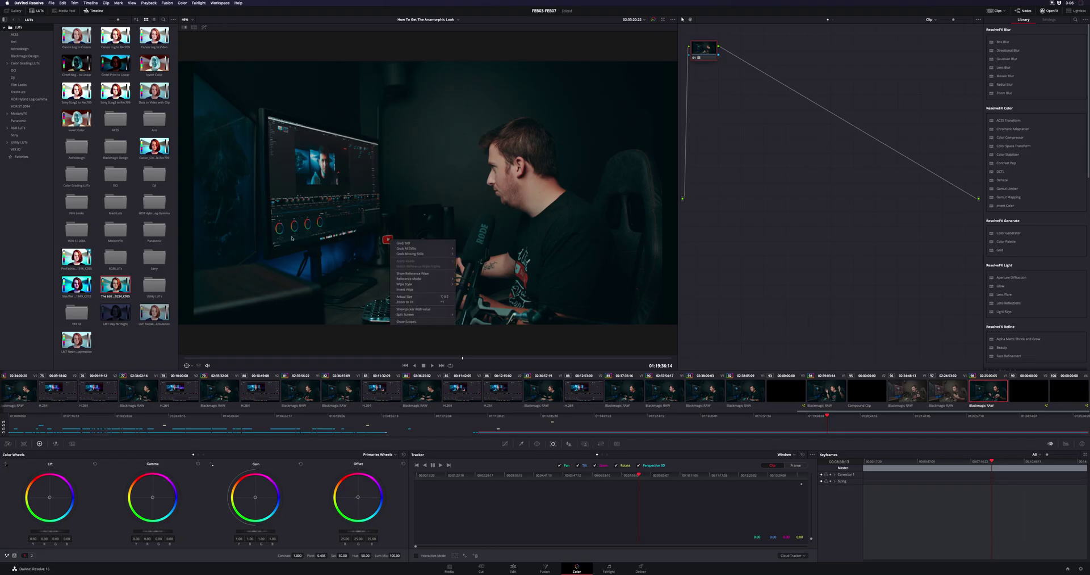
{"action": "key", "text": "Escape"}
Step: Add the studio LUT to Favorites and view the Favorites folder
{"action": "right_click", "coordinate": [123, 290]}
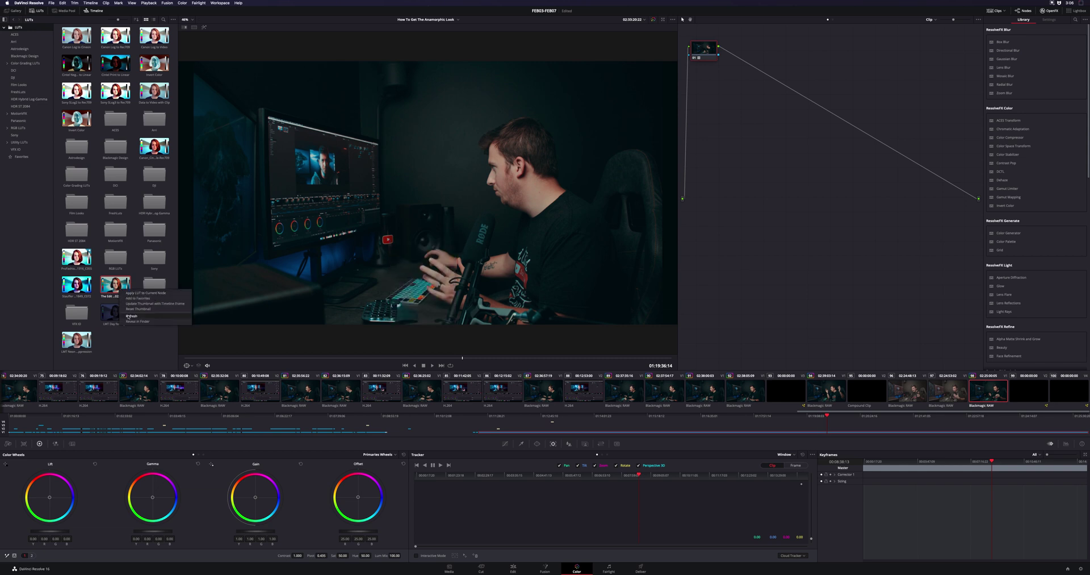
{"action": "left_click", "coordinate": [134, 298]}
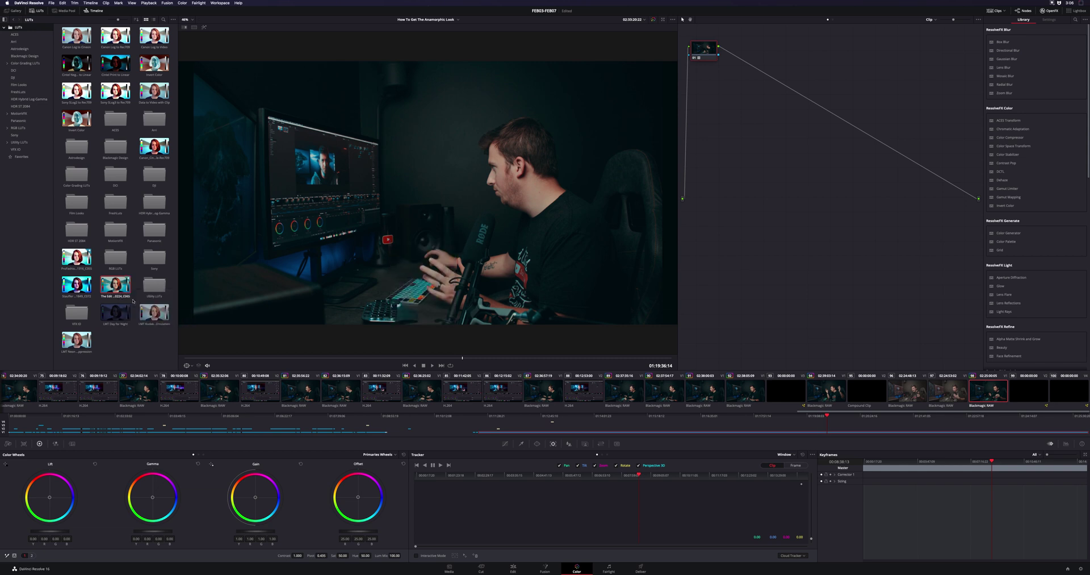
{"action": "left_click", "coordinate": [21, 156]}
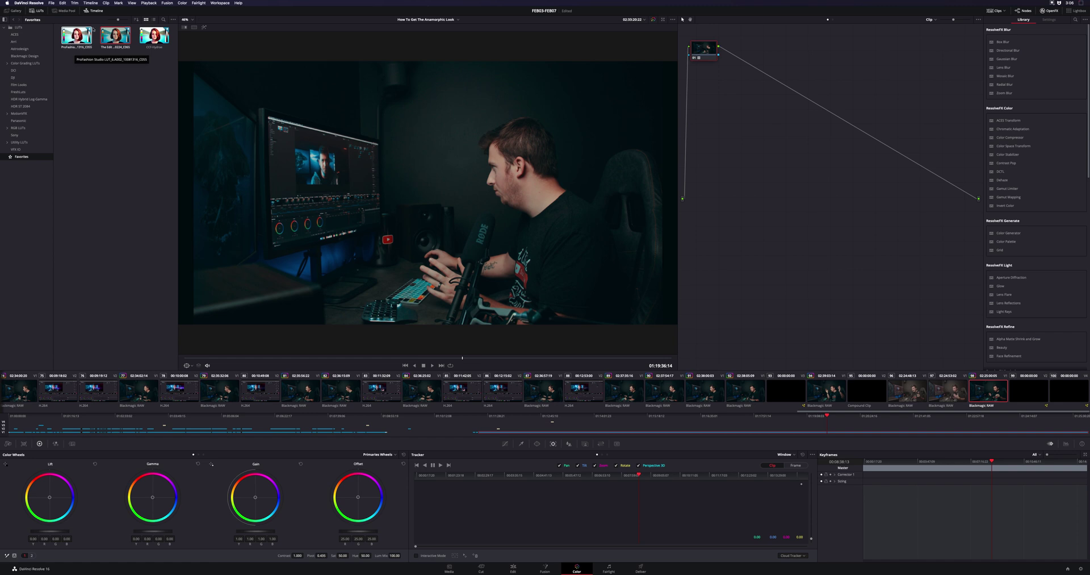